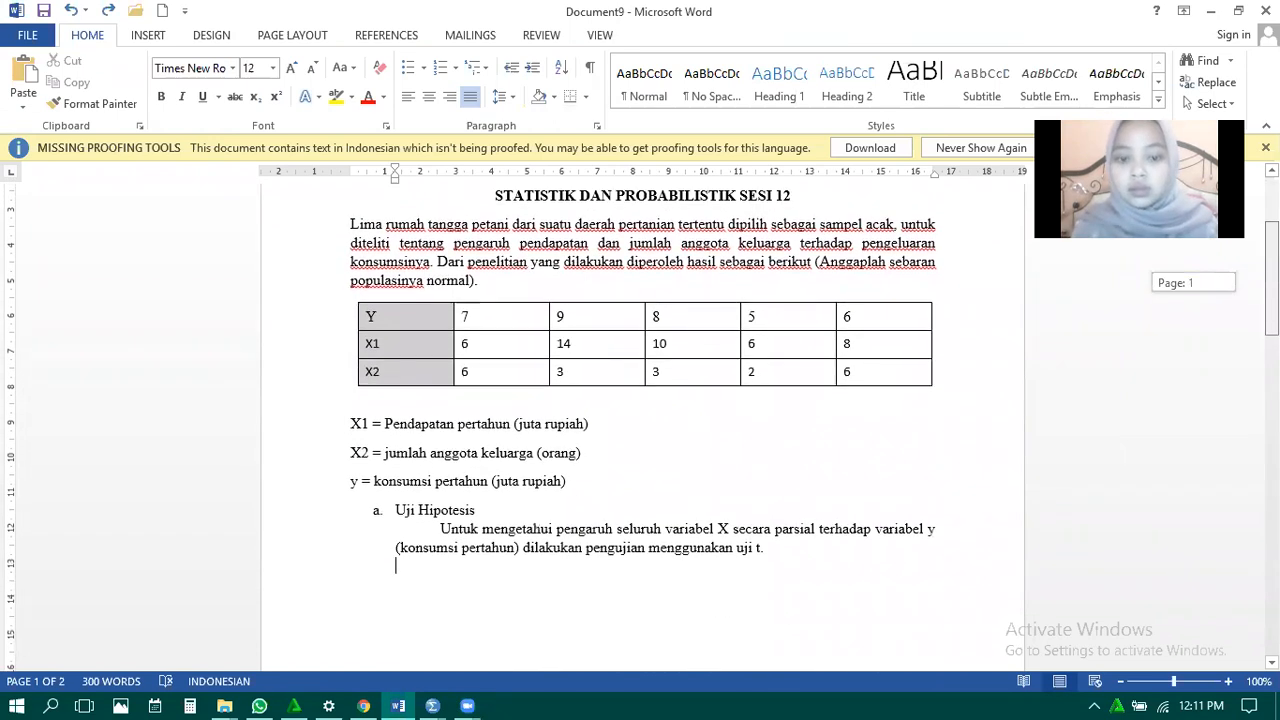
# Zoom the document to 110% and highlight the whole Y, X1 and X2 data table.
pyautogui.moveTo(1272, 282); pyautogui.dragTo(1272, 280)
pyautogui.click(1228, 682)
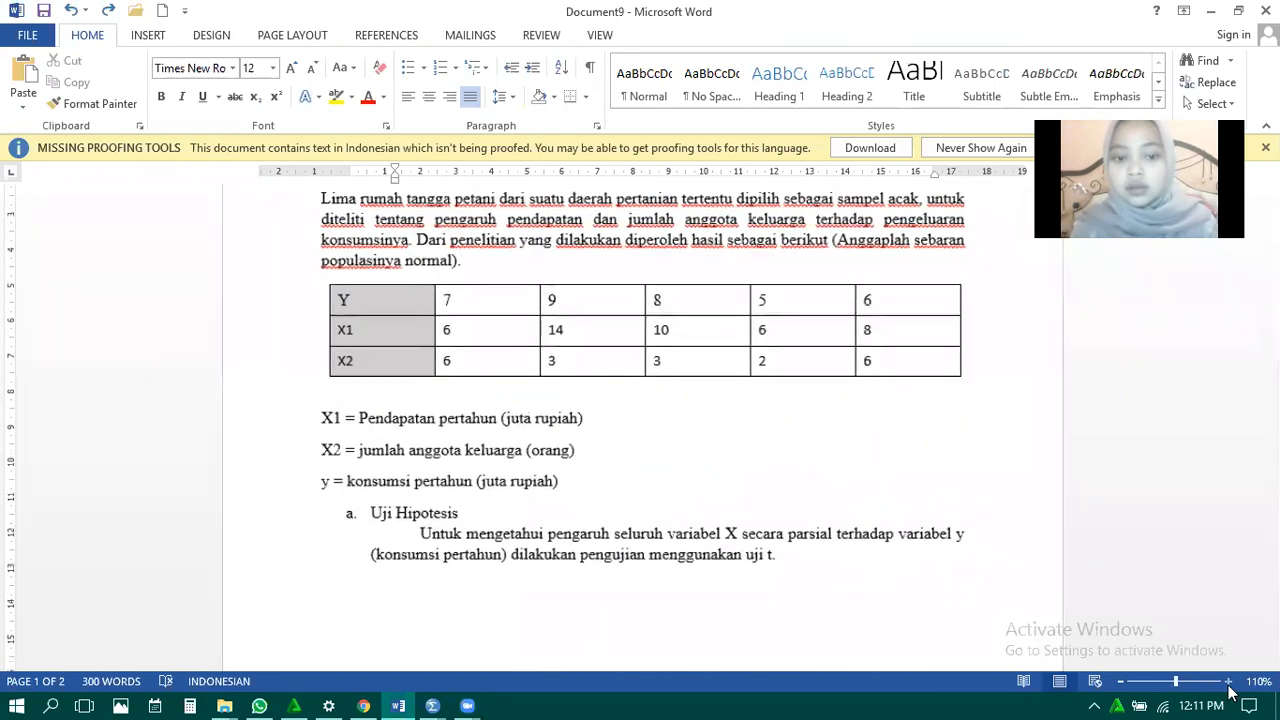
pyautogui.moveTo(1272, 282)
pyautogui.mouseDown()
pyautogui.moveTo(1272, 270)
pyautogui.moveTo(1272, 281)
pyautogui.mouseUp()
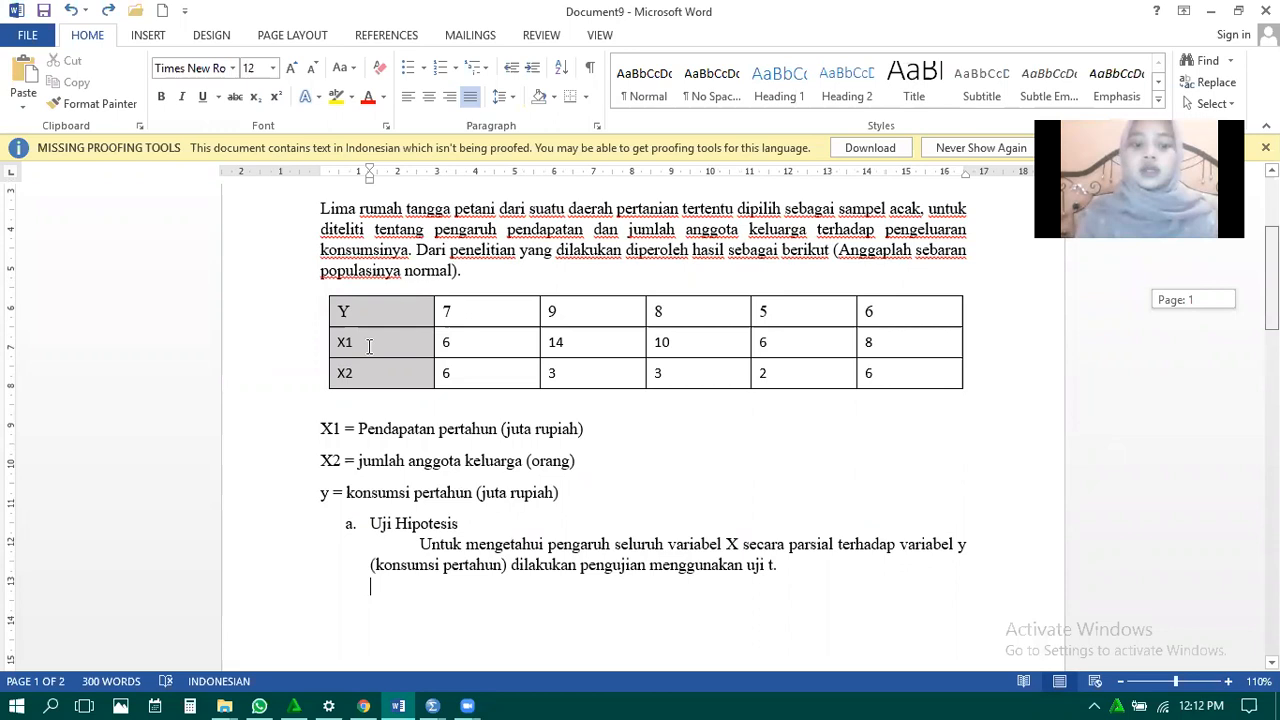
pyautogui.moveTo(343, 317); pyautogui.dragTo(458, 340)
pyautogui.moveTo(457, 385); pyautogui.dragTo(966, 372)
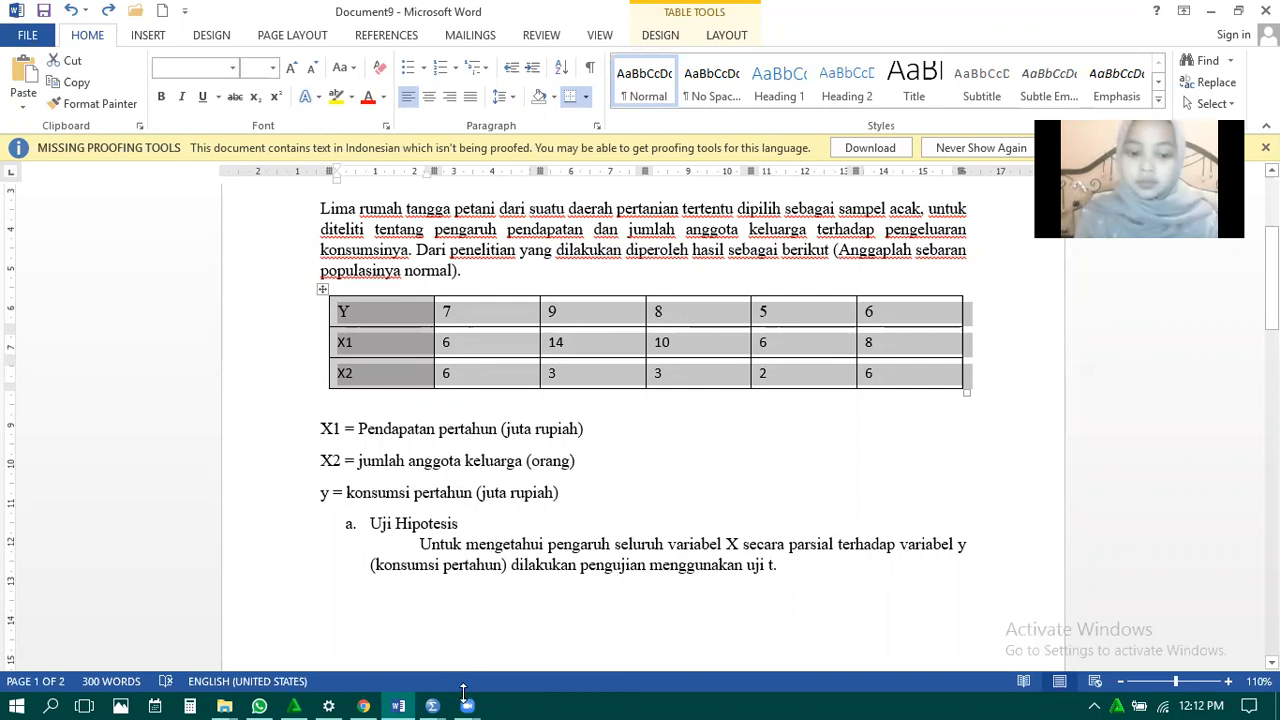
# Switch to the SPSS Data Editor and review the X1, X2 and y data along with their variable definitions.
pyautogui.moveTo(432, 700)
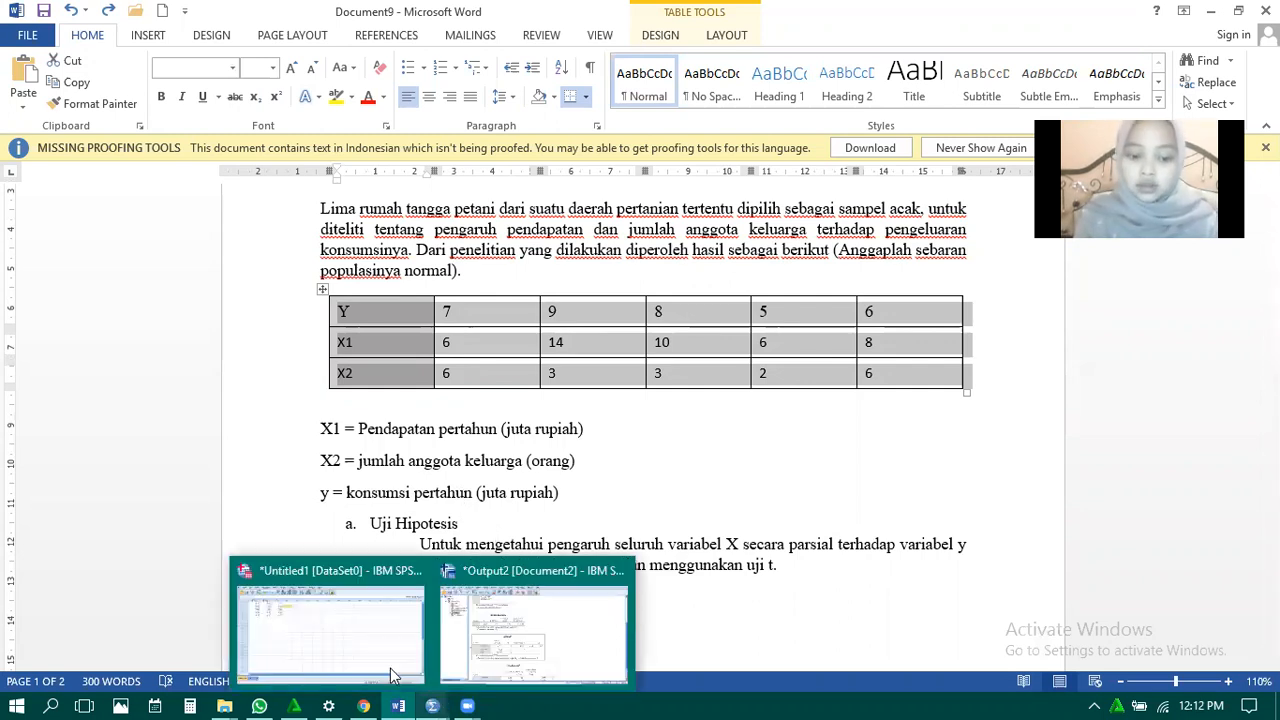
pyautogui.moveTo(397, 657)
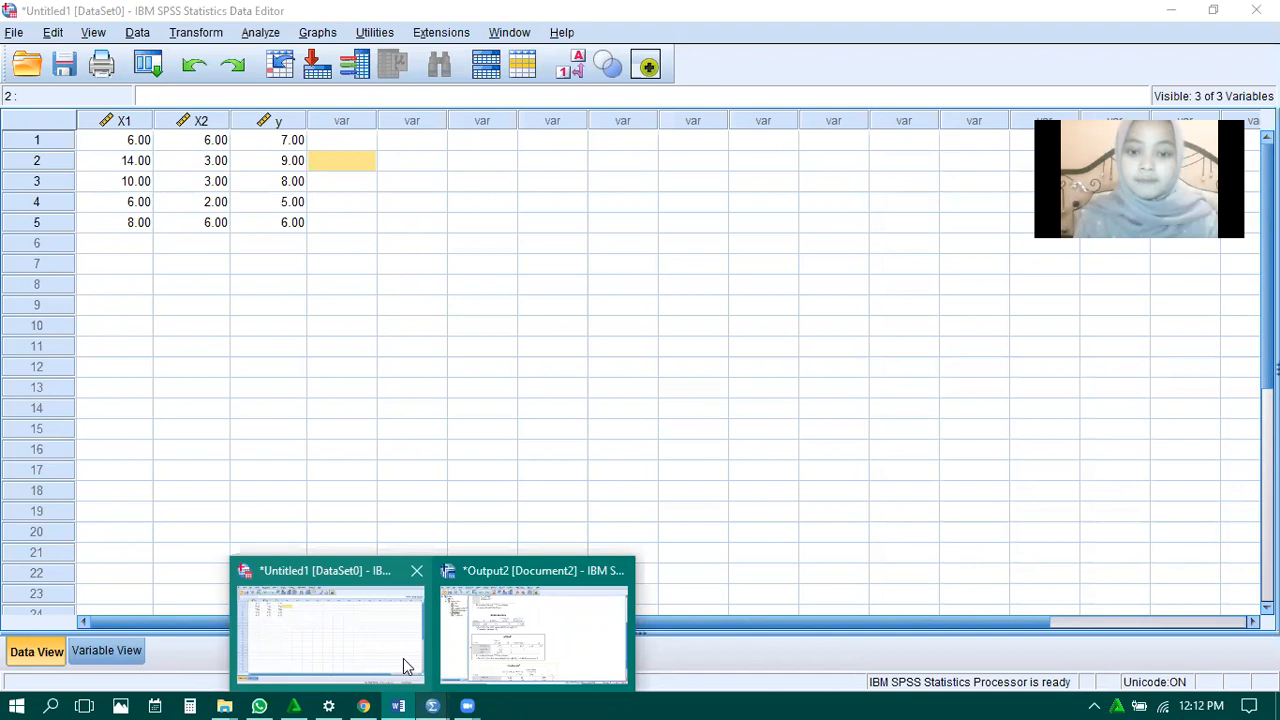
pyautogui.click(405, 665)
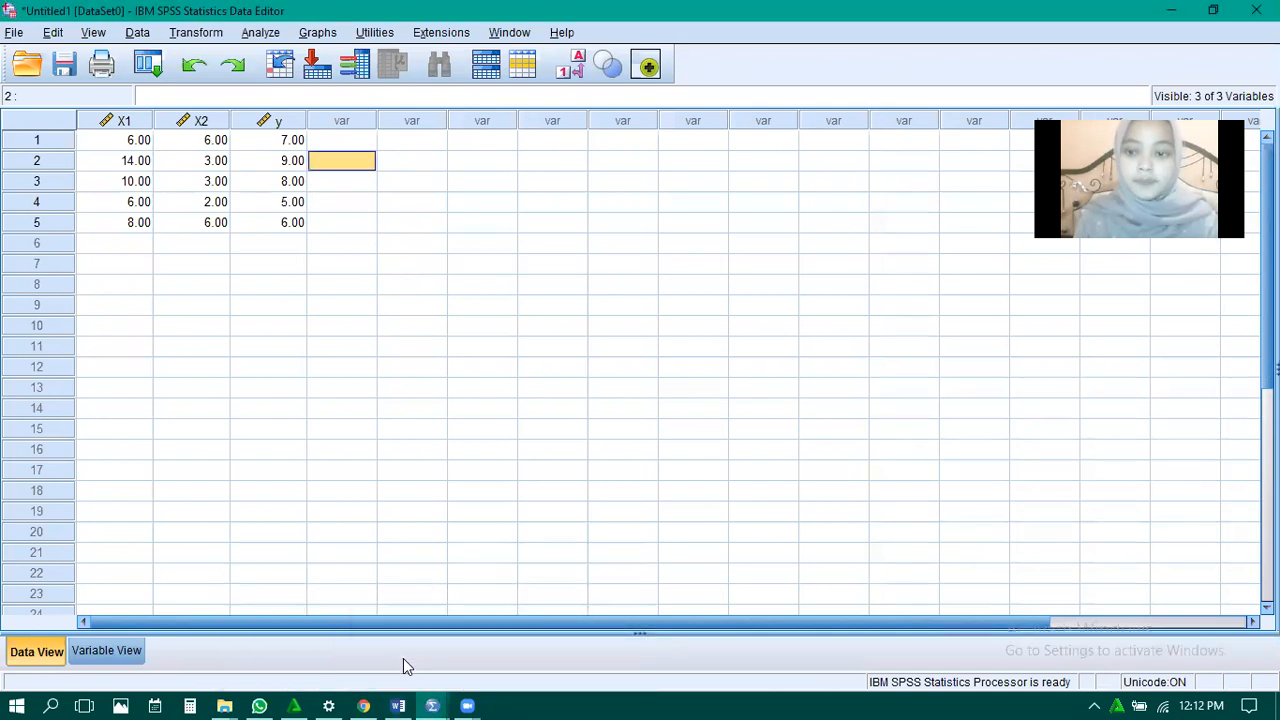
pyautogui.click(86, 654)
pyautogui.click(32, 660)
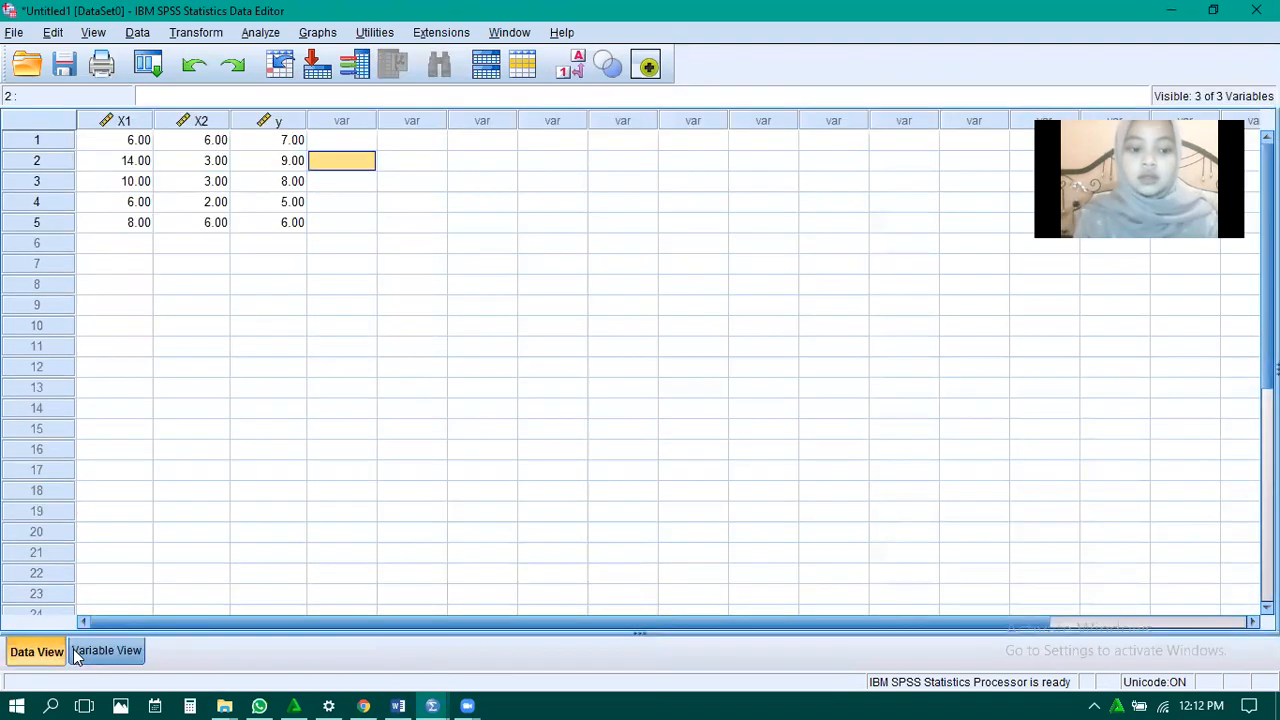
pyautogui.click(75, 651)
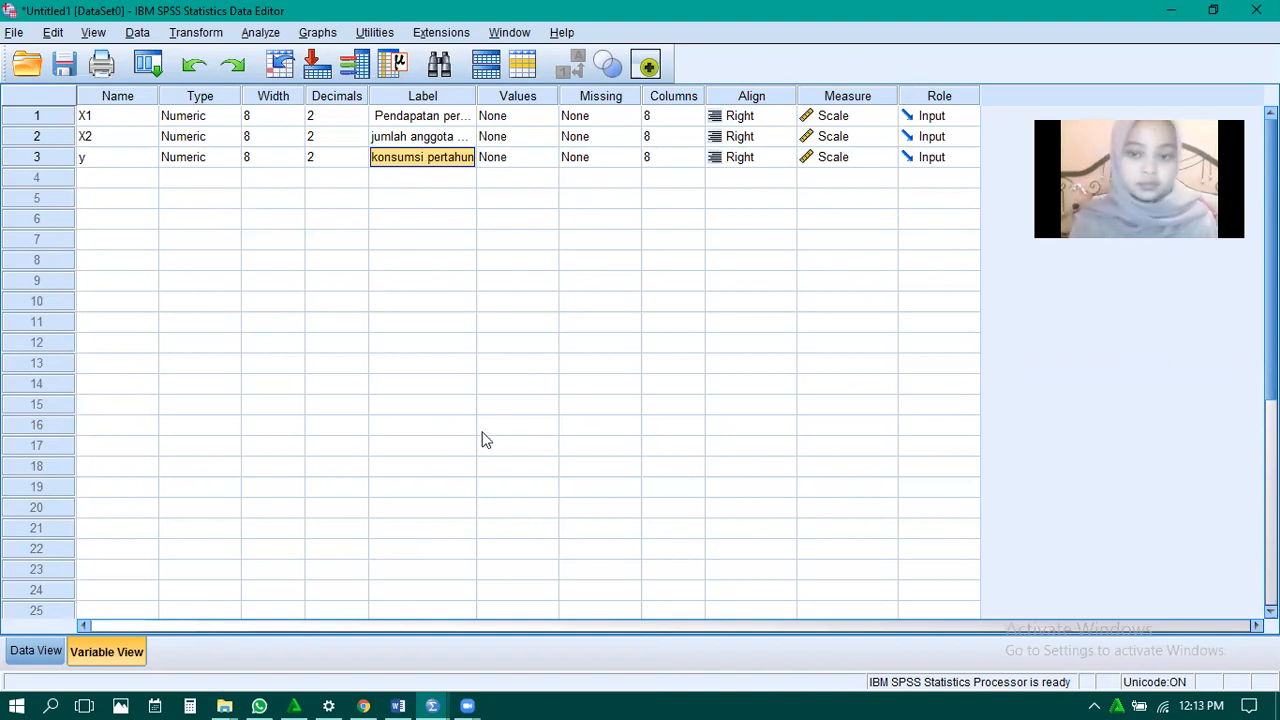
# Run a linear regression with konsumsi pertahun as dependent, Pendapatan pertahun (X1) and jumlah anggota keluarga (X2) as independents, using the Enter method.
pyautogui.click(257, 38)
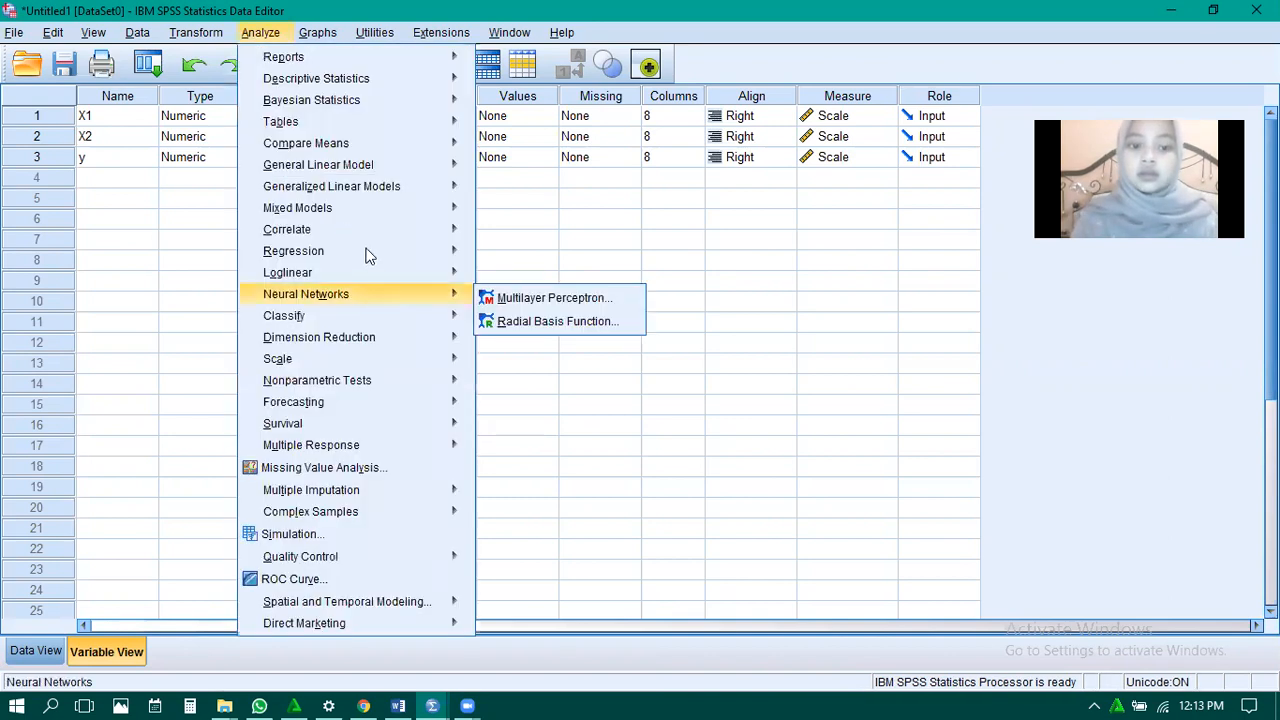
pyautogui.moveTo(437, 250)
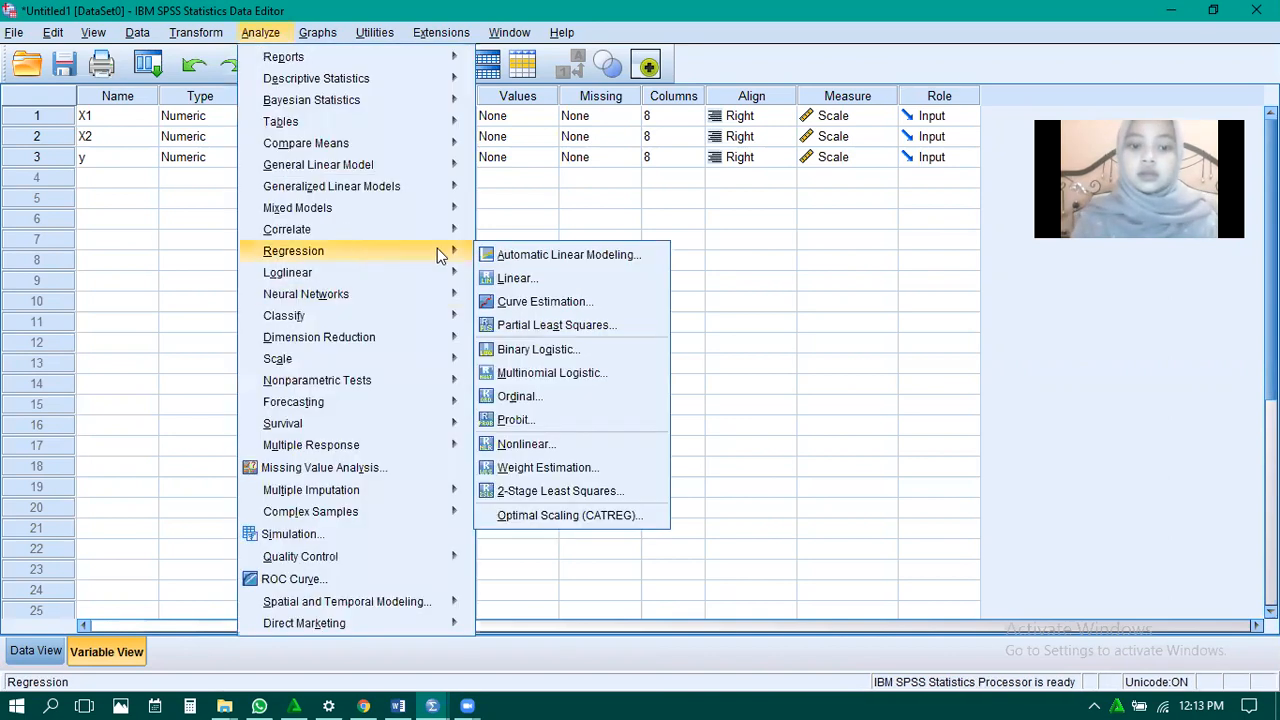
pyautogui.click(510, 282)
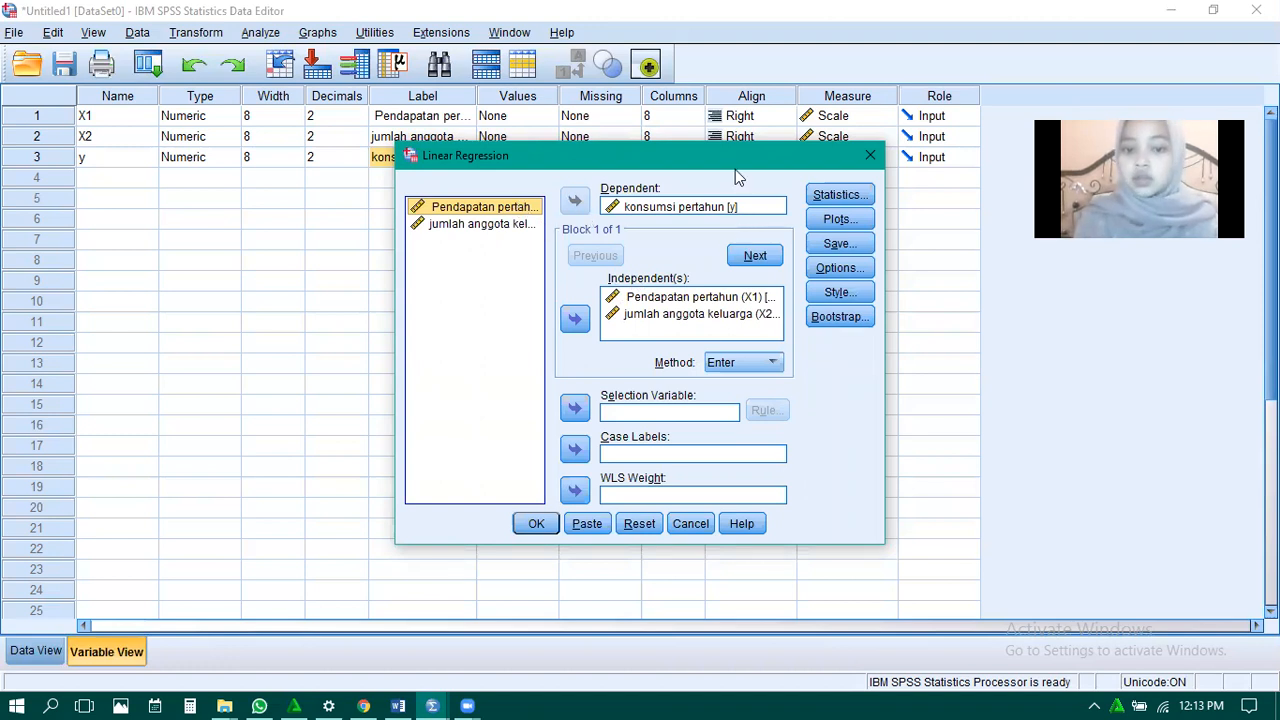
pyautogui.click(533, 526)
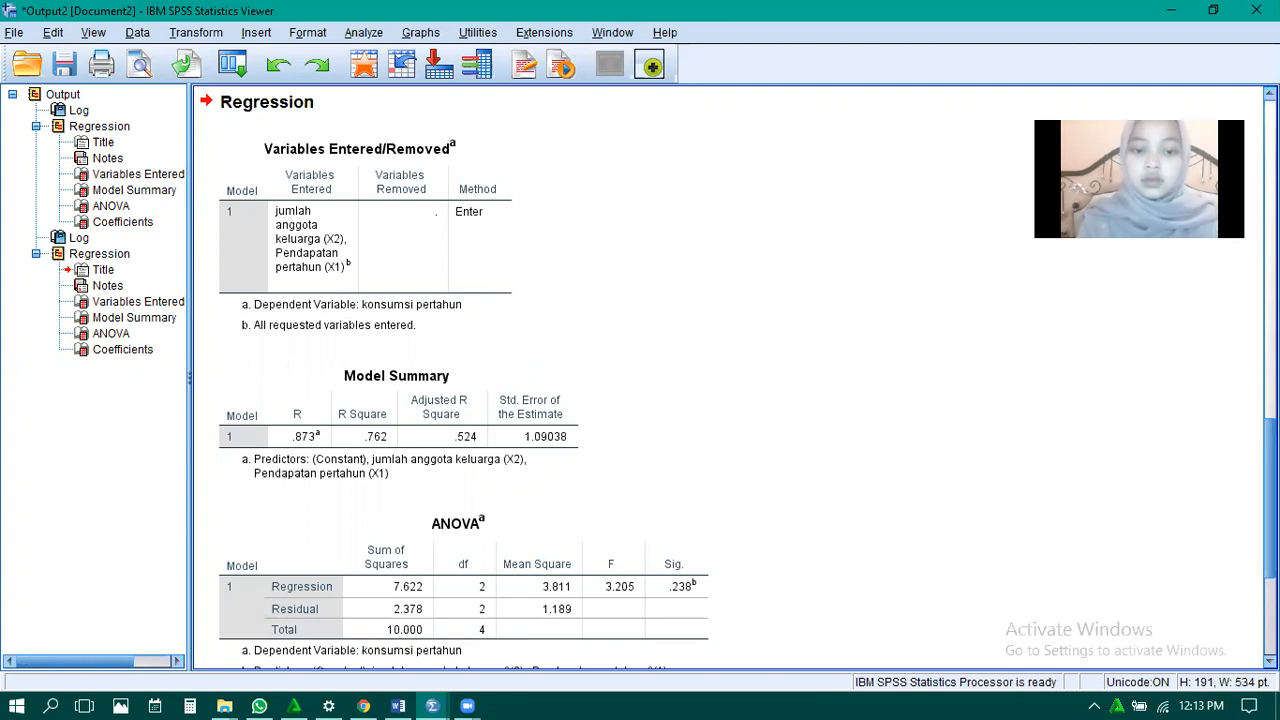
# Examine the Model Summary, ANOVA and Coefficients tables in the regression output.
pyautogui.scroll(-3, 730, 380)
pyautogui.scroll(-2, 730, 380)
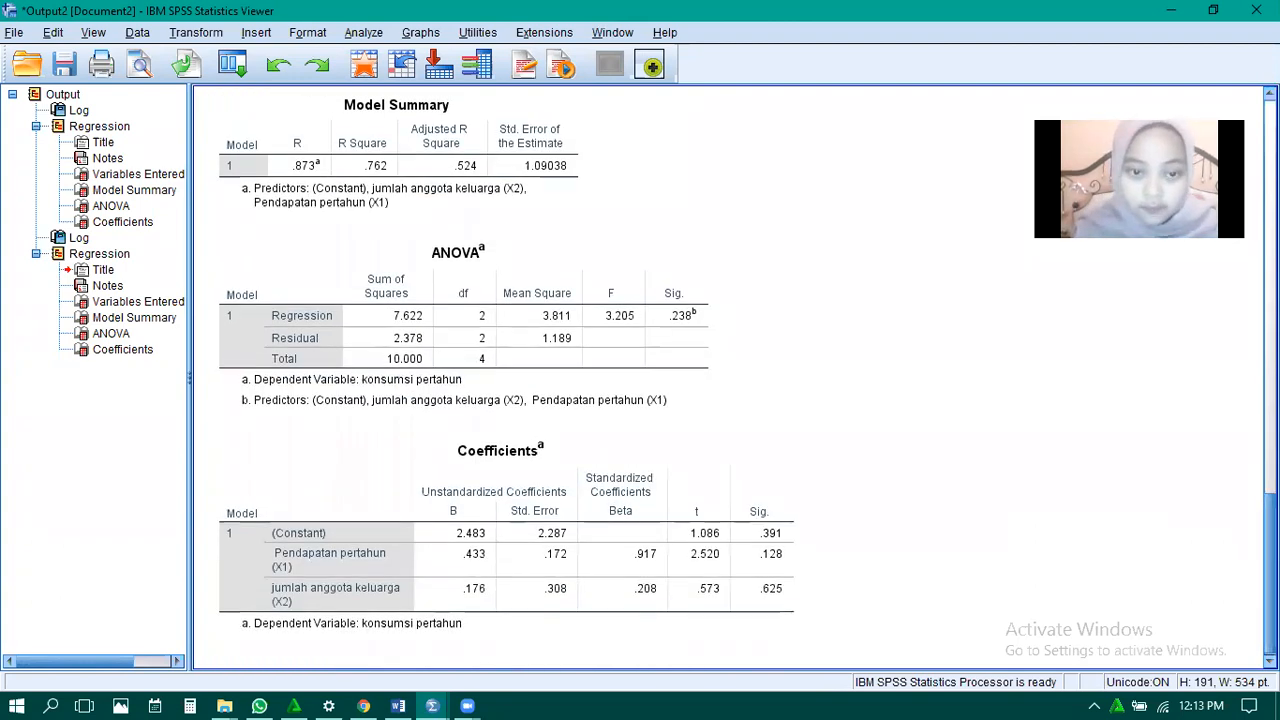
pyautogui.scroll(-2, 730, 380)
pyautogui.scroll(5, 730, 380)
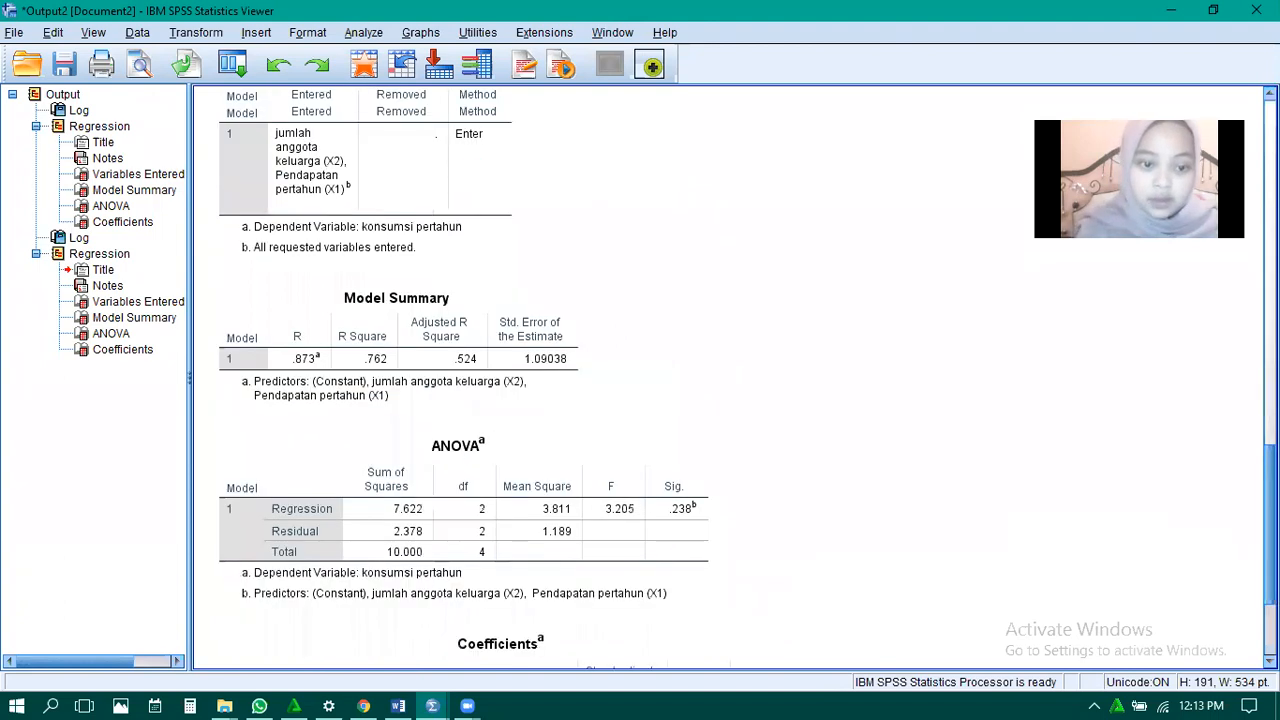
pyautogui.scroll(-5, 730, 380)
pyautogui.scroll(2, 730, 380)
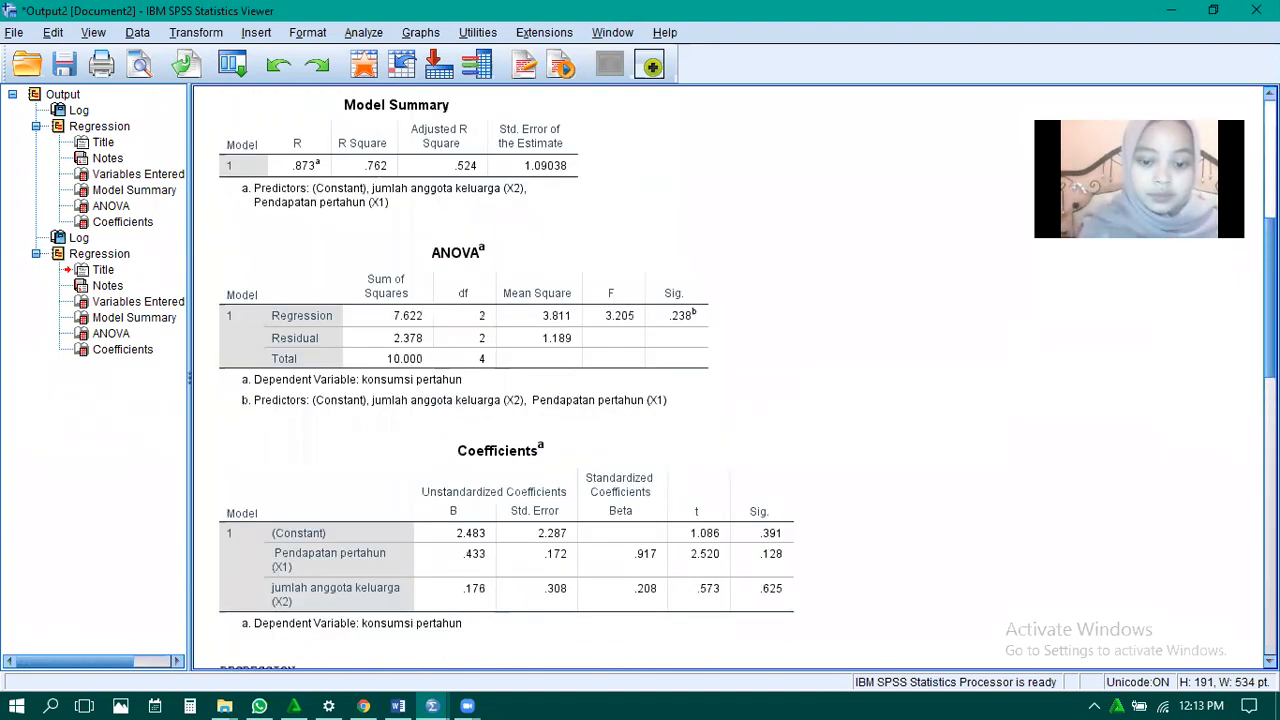
pyautogui.scroll(2, 730, 380)
pyautogui.scroll(-2, 730, 380)
pyautogui.scroll(1, 730, 380)
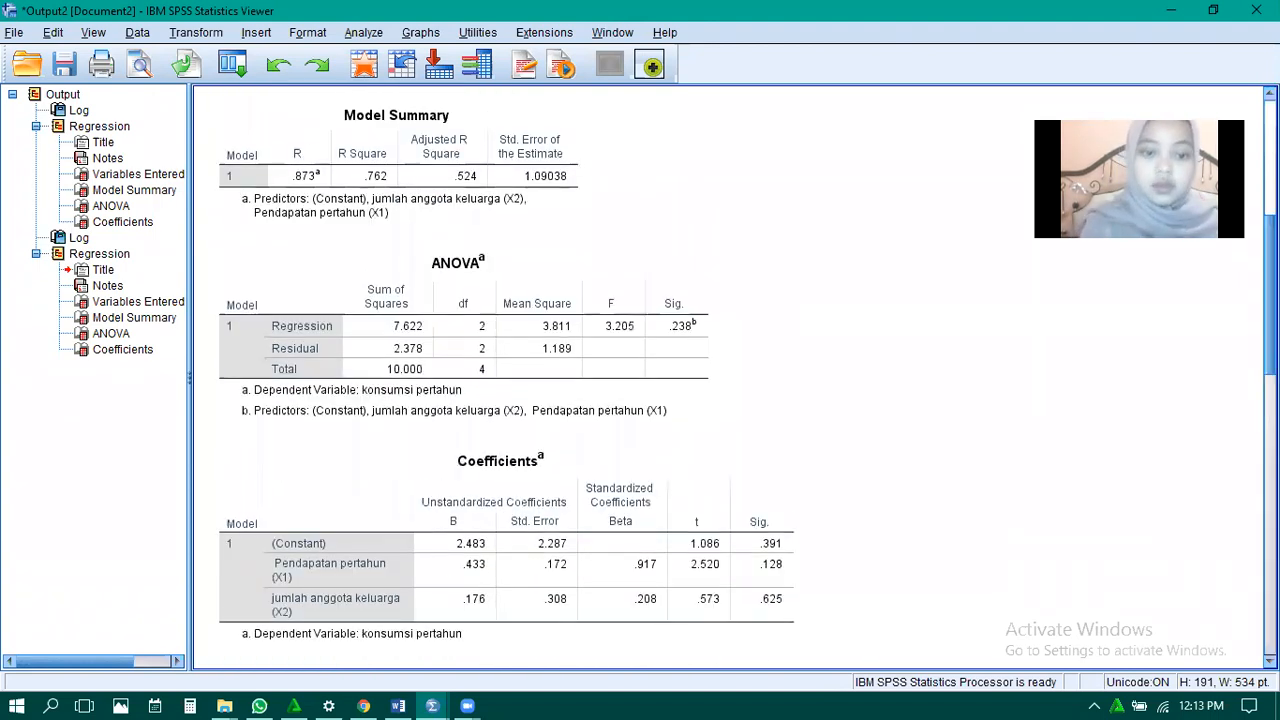
pyautogui.scroll(-1, 730, 380)
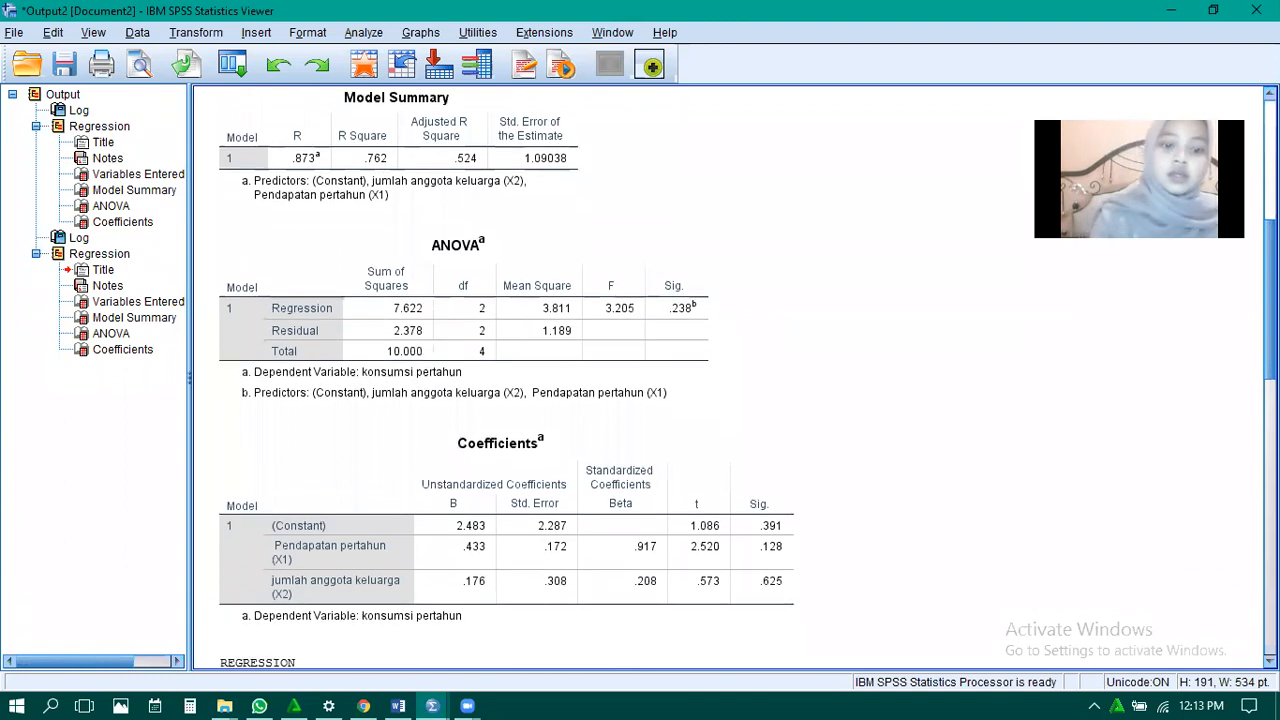
pyautogui.scroll(3, 490, 380)
pyautogui.click(678, 458)
# Switch to the Word document and locate the empty space under the Uji Hipotesis section.
pyautogui.click(395, 700)
pyautogui.moveTo(395, 700)
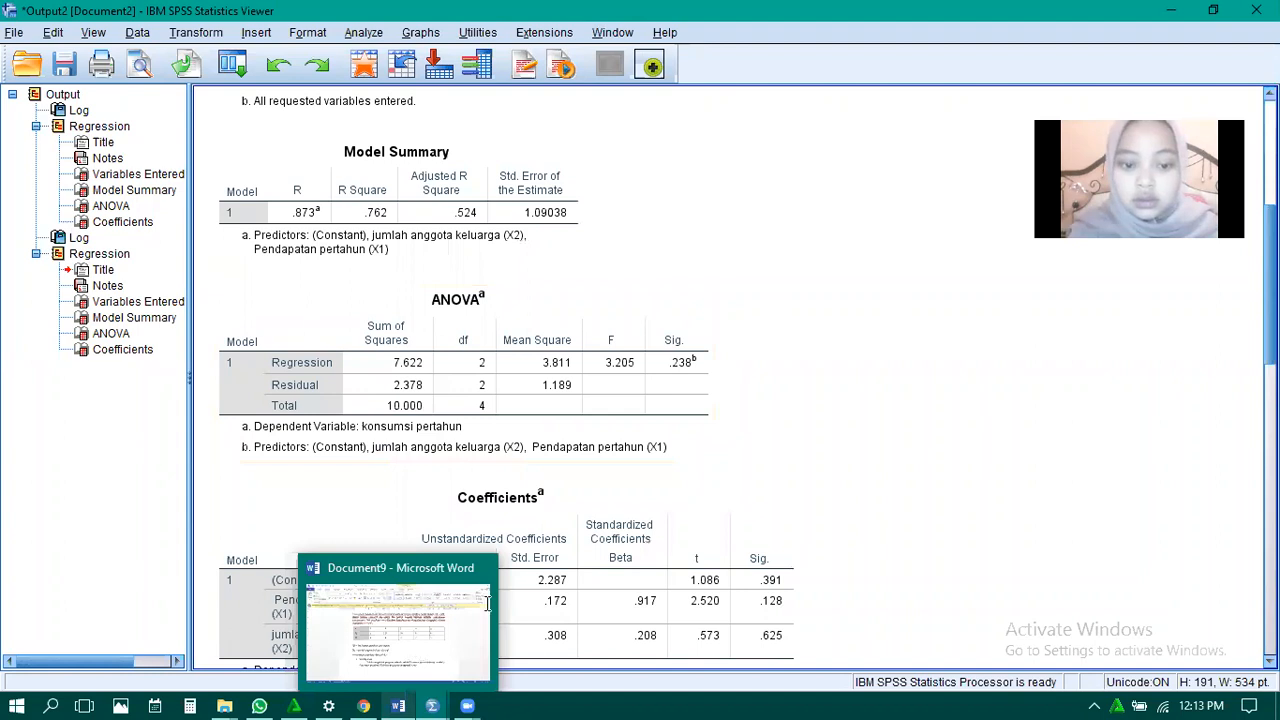
pyautogui.click(414, 641)
pyautogui.moveTo(1272, 315); pyautogui.dragTo(1272, 361)
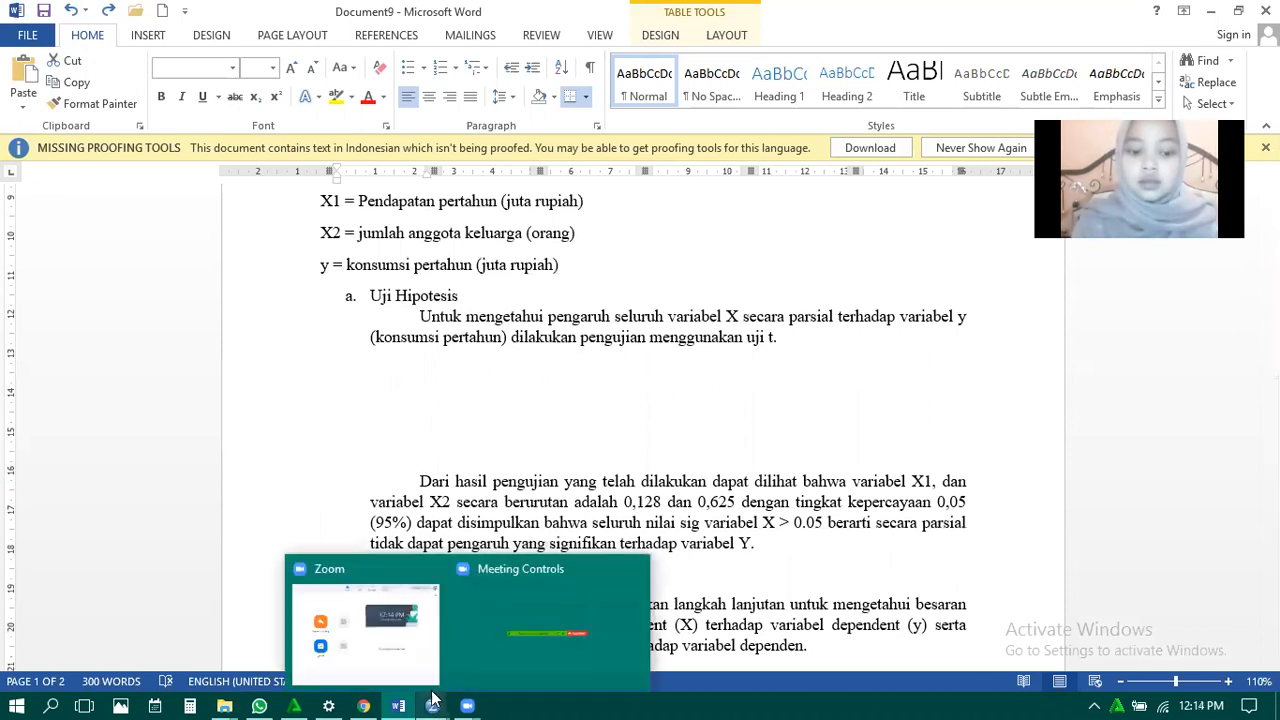
# Switch back to the SPSS output viewer and copy the Coefficients table of the first regression.
pyautogui.moveTo(432, 705)
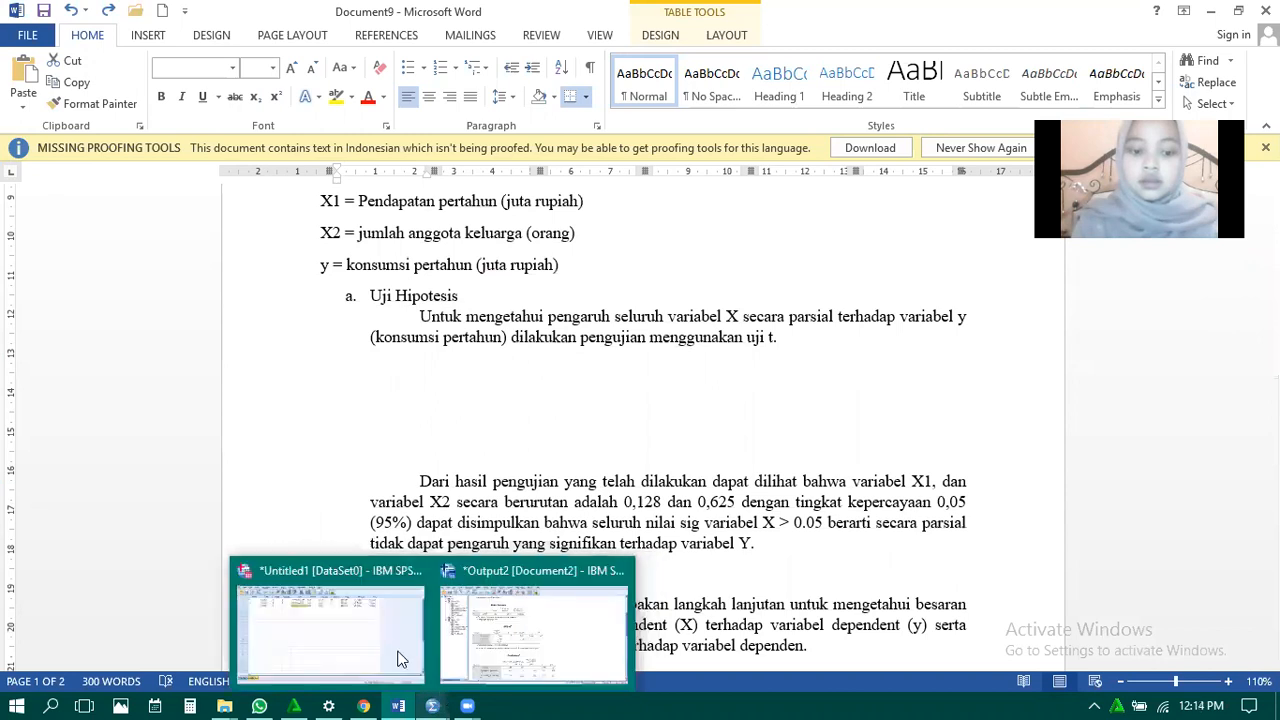
pyautogui.click(486, 606)
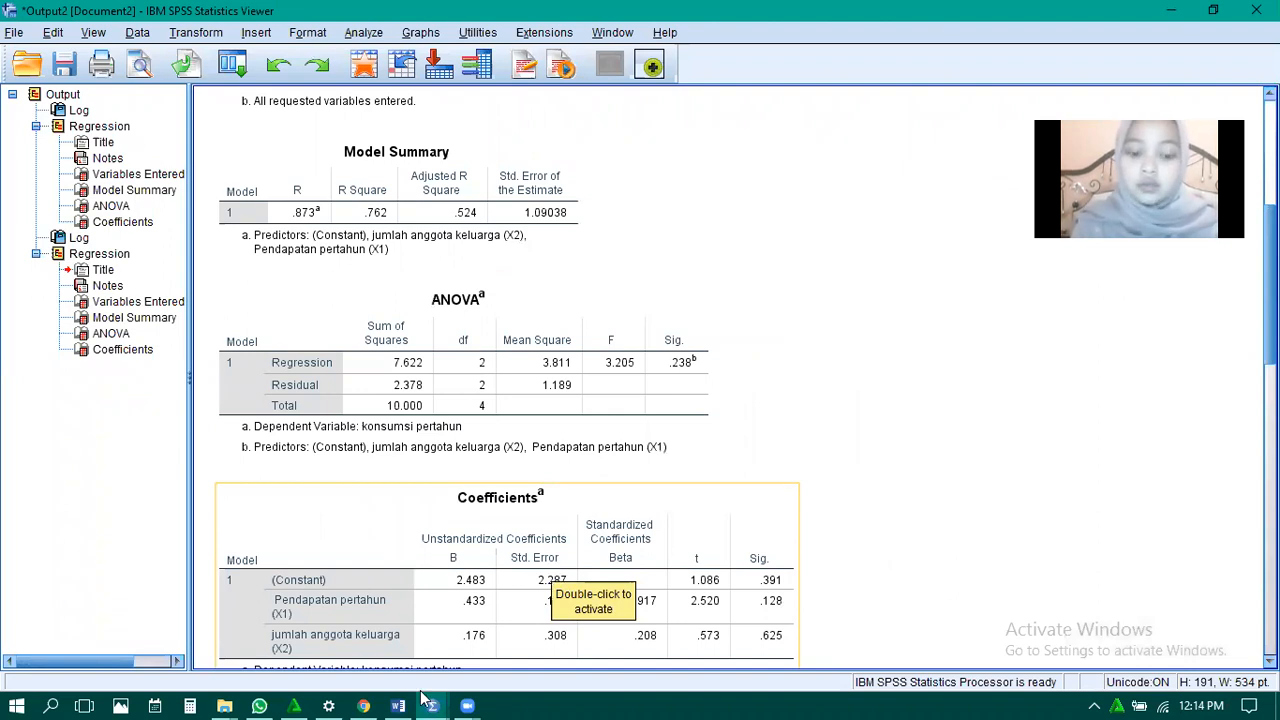
pyautogui.click(370, 523)
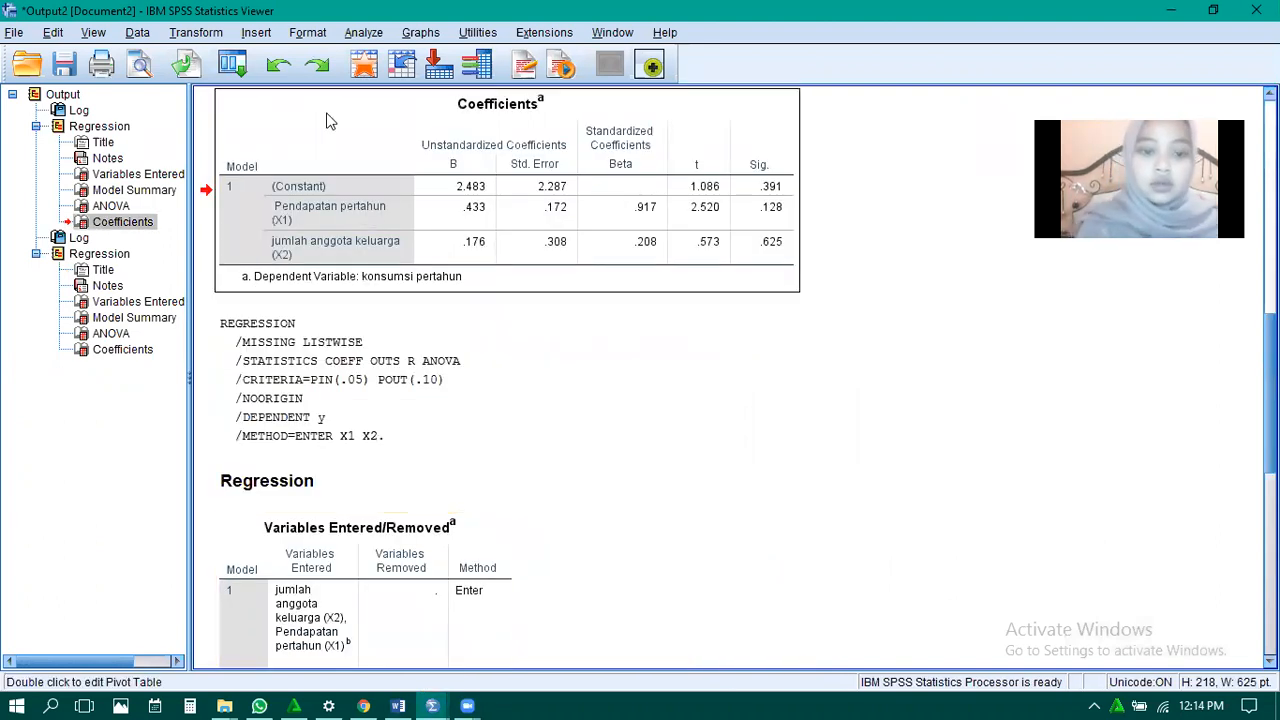
pyautogui.rightClick(326, 121)
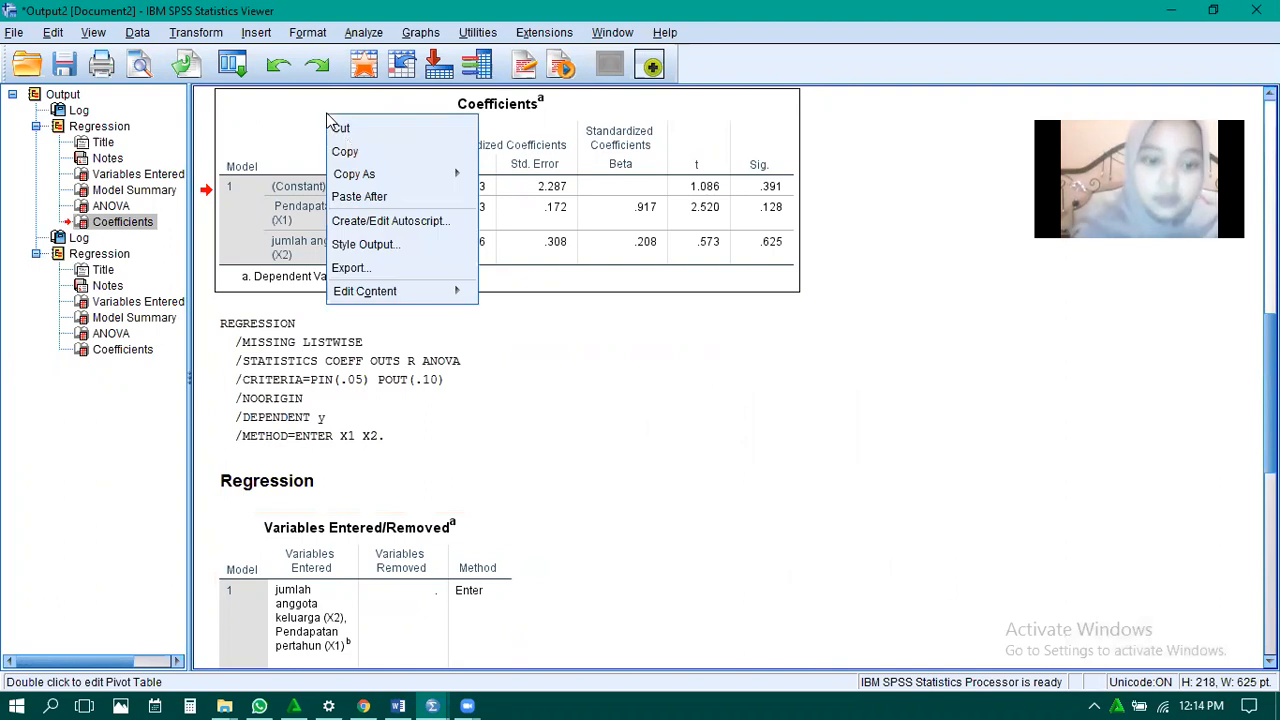
pyautogui.click(345, 152)
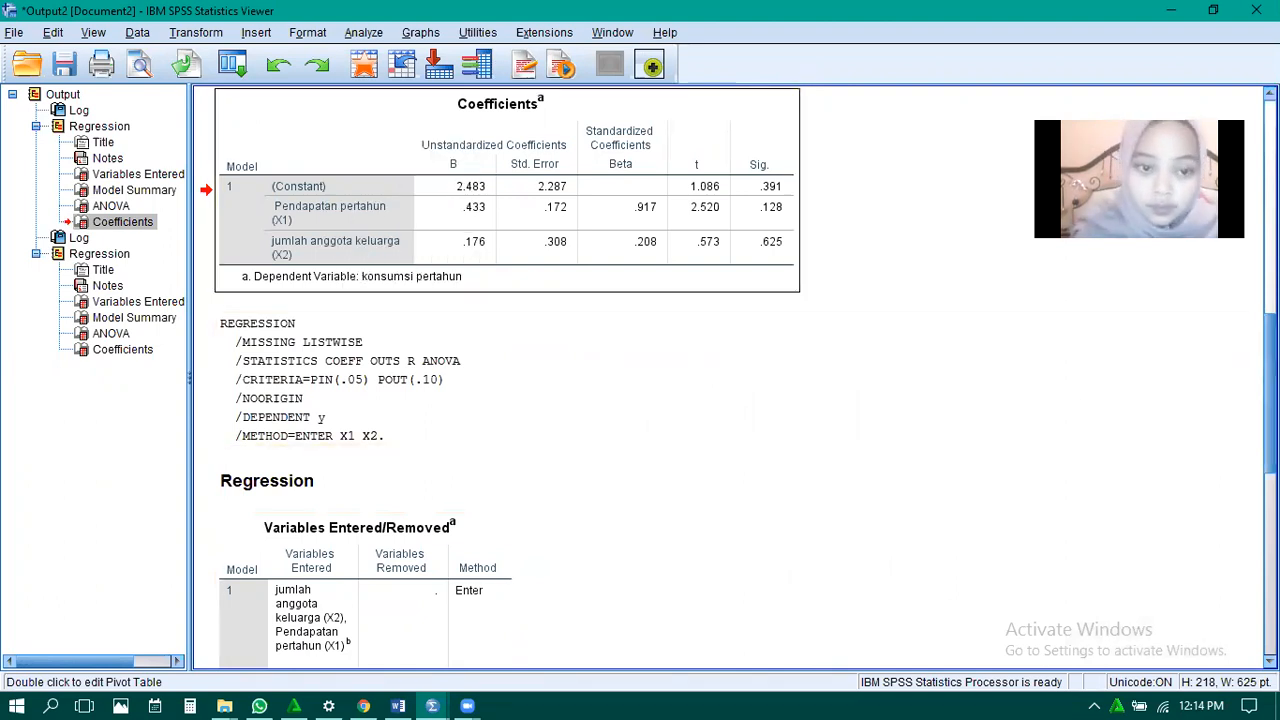
# Paste the Coefficients table into the Word document directly below the Uji Hipotesis paragraph about the t test.
pyautogui.scroll(5, 500, 380)
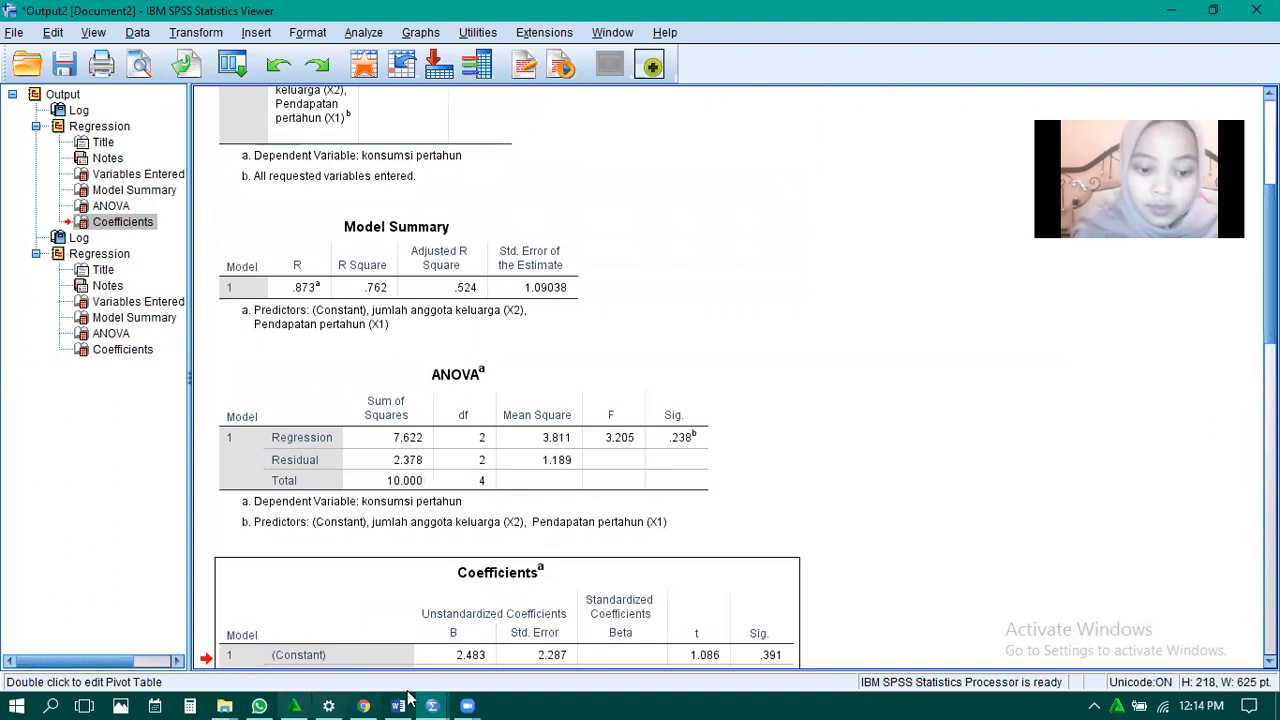
pyautogui.click(416, 645)
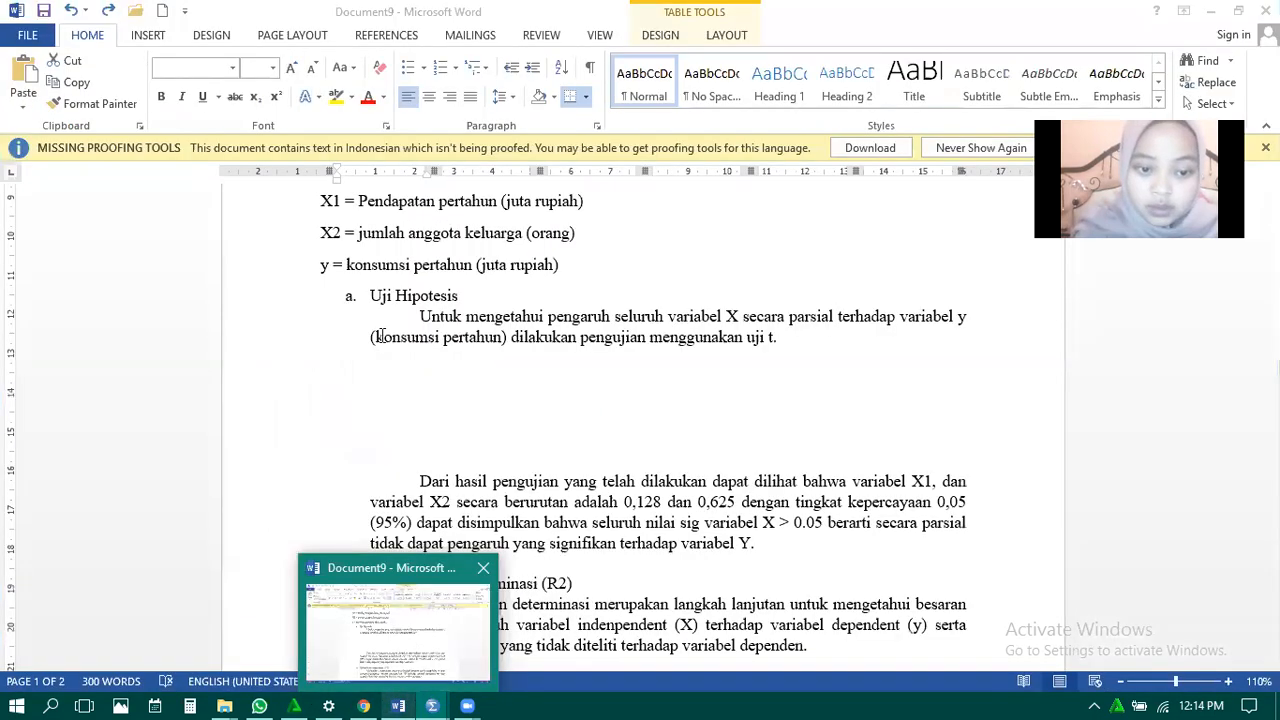
pyautogui.click(381, 358)
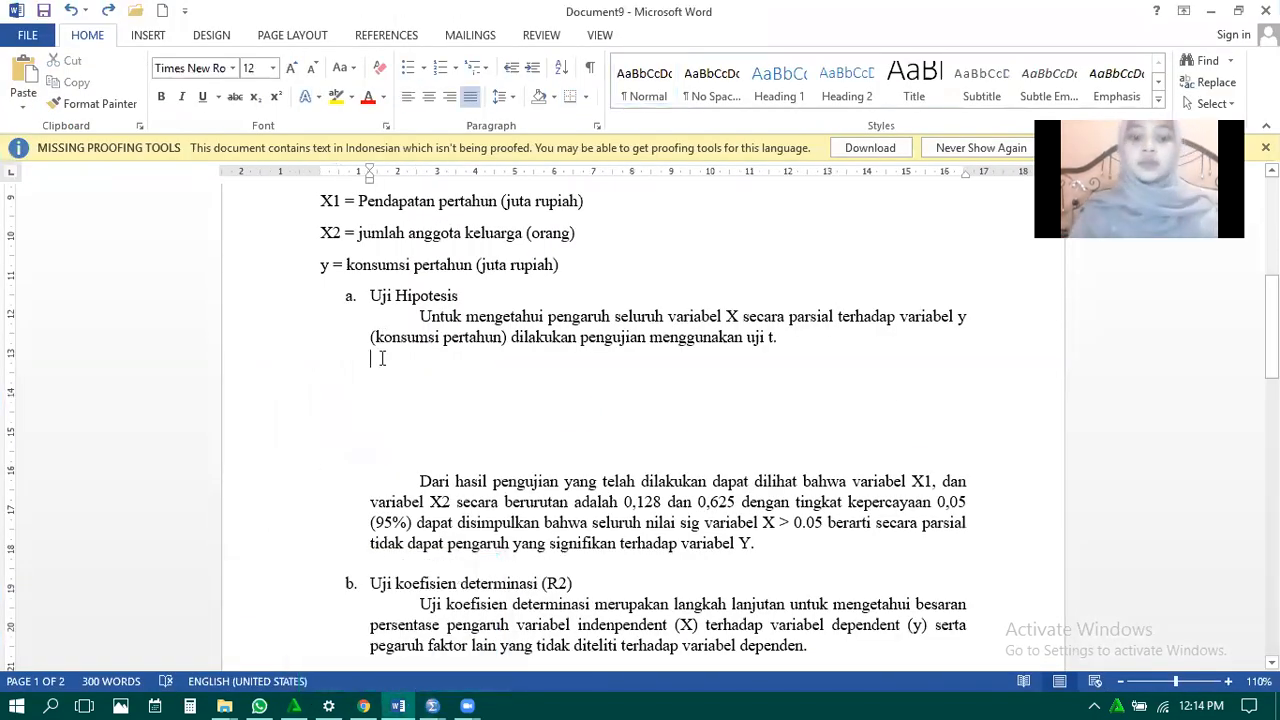
pyautogui.hotkey('ctrl', 'v')
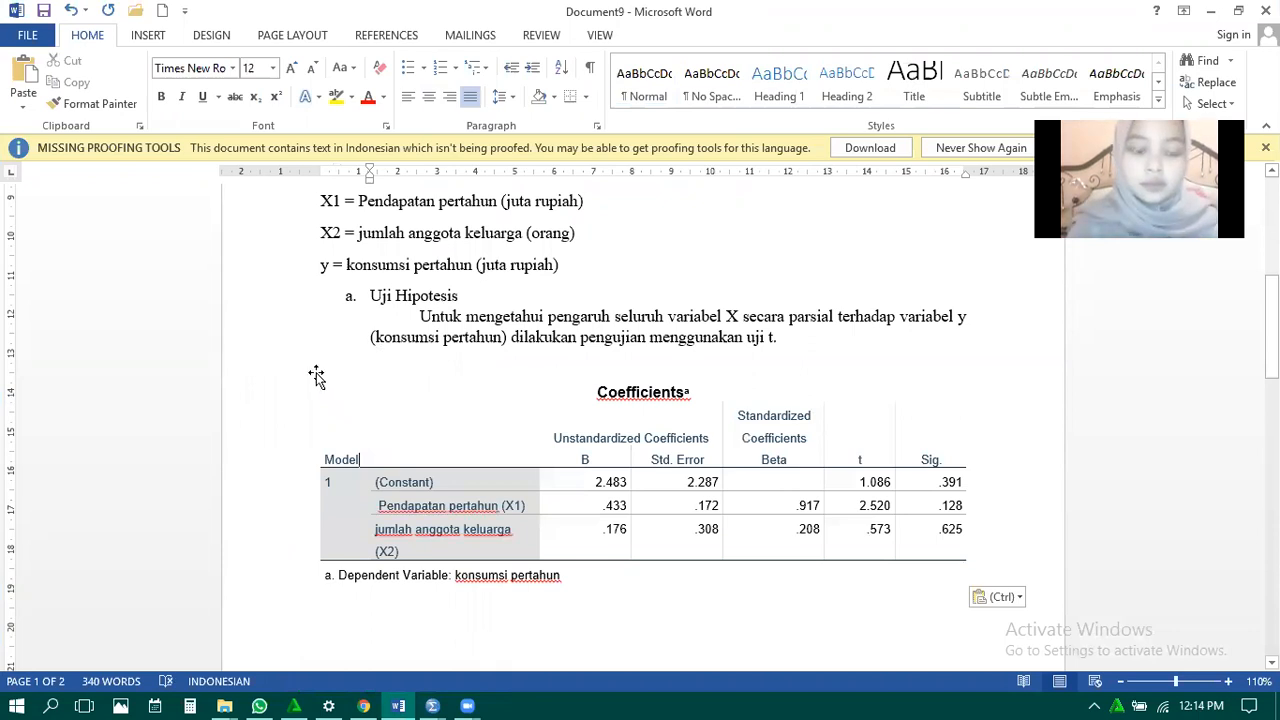
pyautogui.click(315, 371)
pyautogui.click(316, 371)
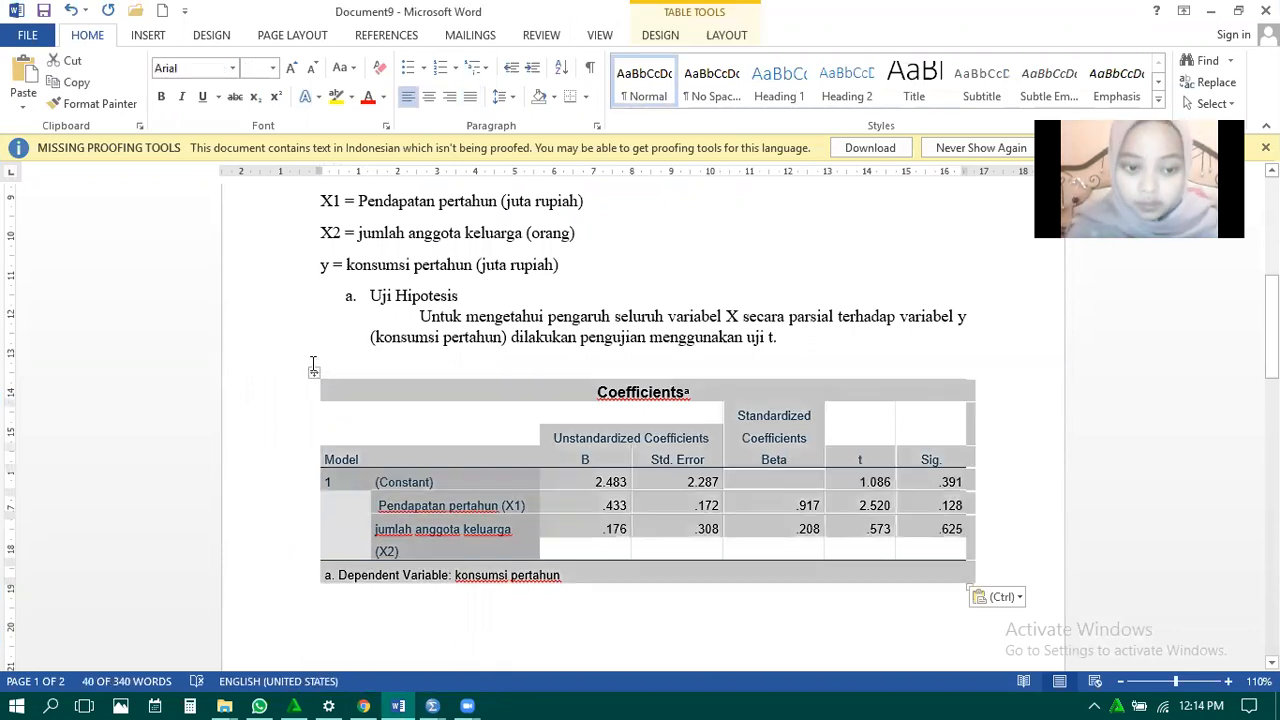
pyautogui.click(313, 368)
pyautogui.click(475, 467)
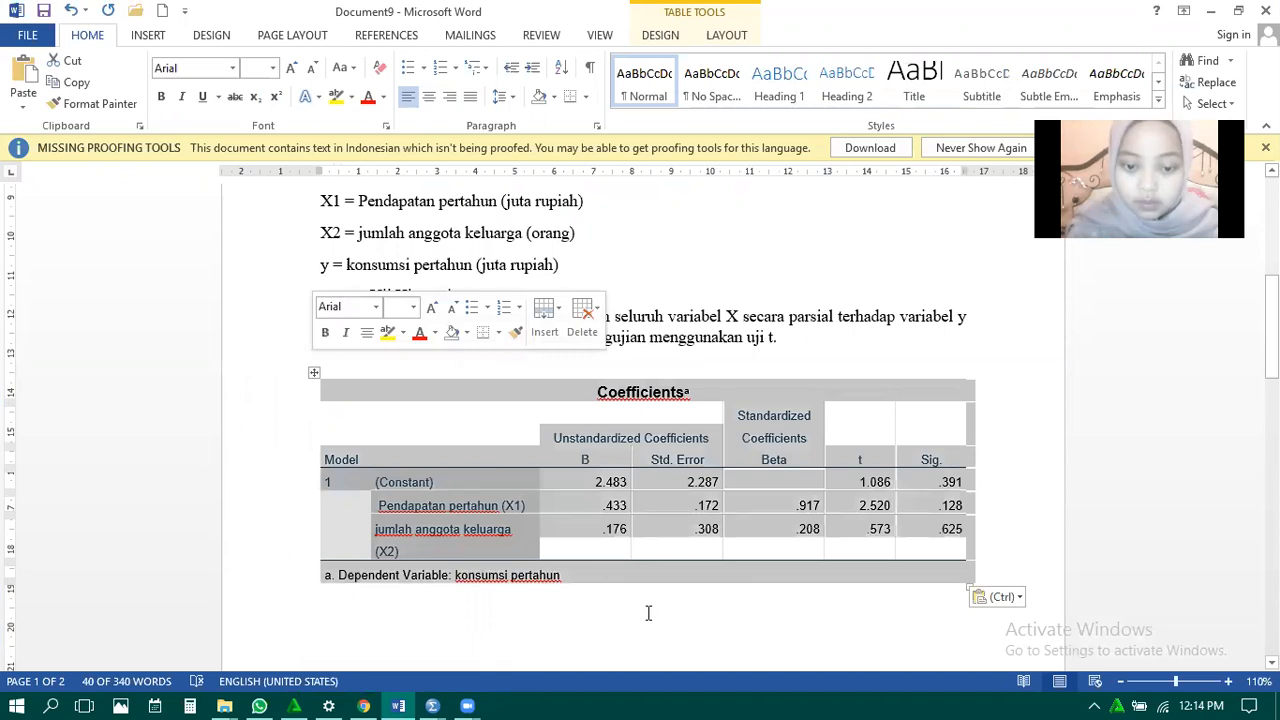
pyautogui.press('Right')
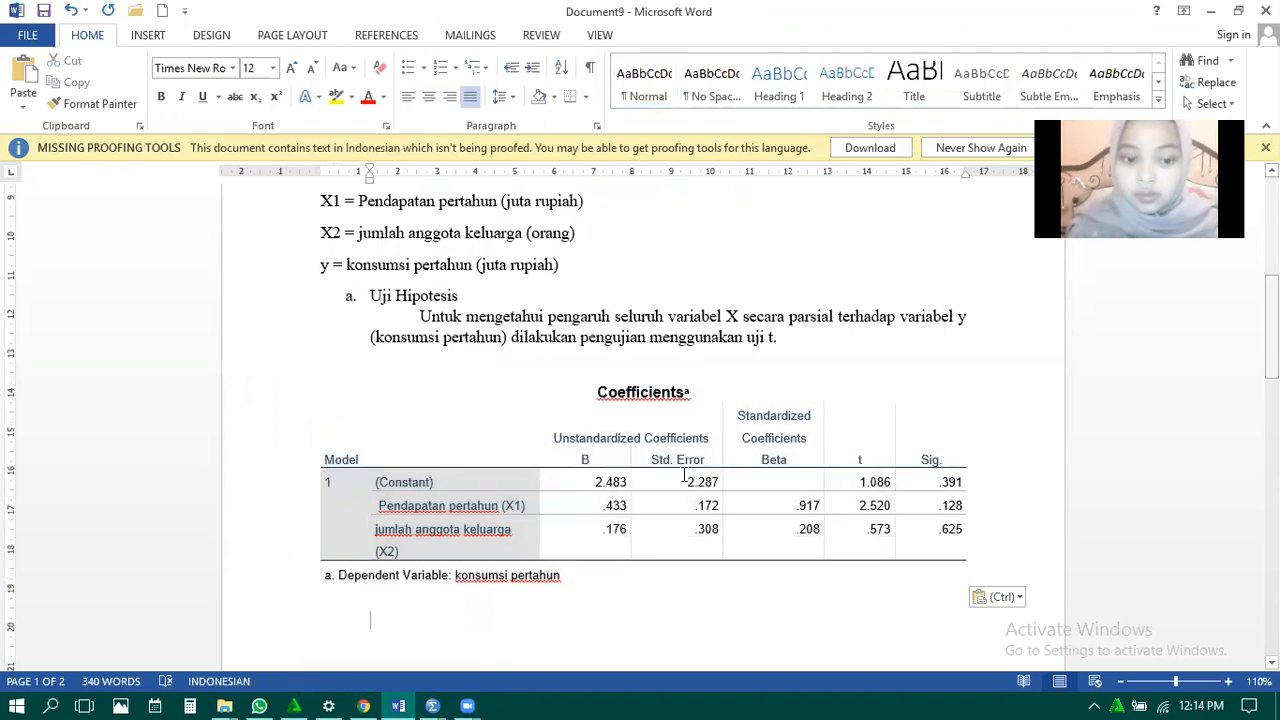
# Remove the extra blank lines between the Coefficients table and its interpretation paragraph, and insert a blank line above the Uji koefisien determinasi (R2) heading.
pyautogui.scroll(-3, 600, 476)
pyautogui.moveTo(407, 442); pyautogui.dragTo(390, 366)
pyautogui.hotkey('ctrl', 'v')
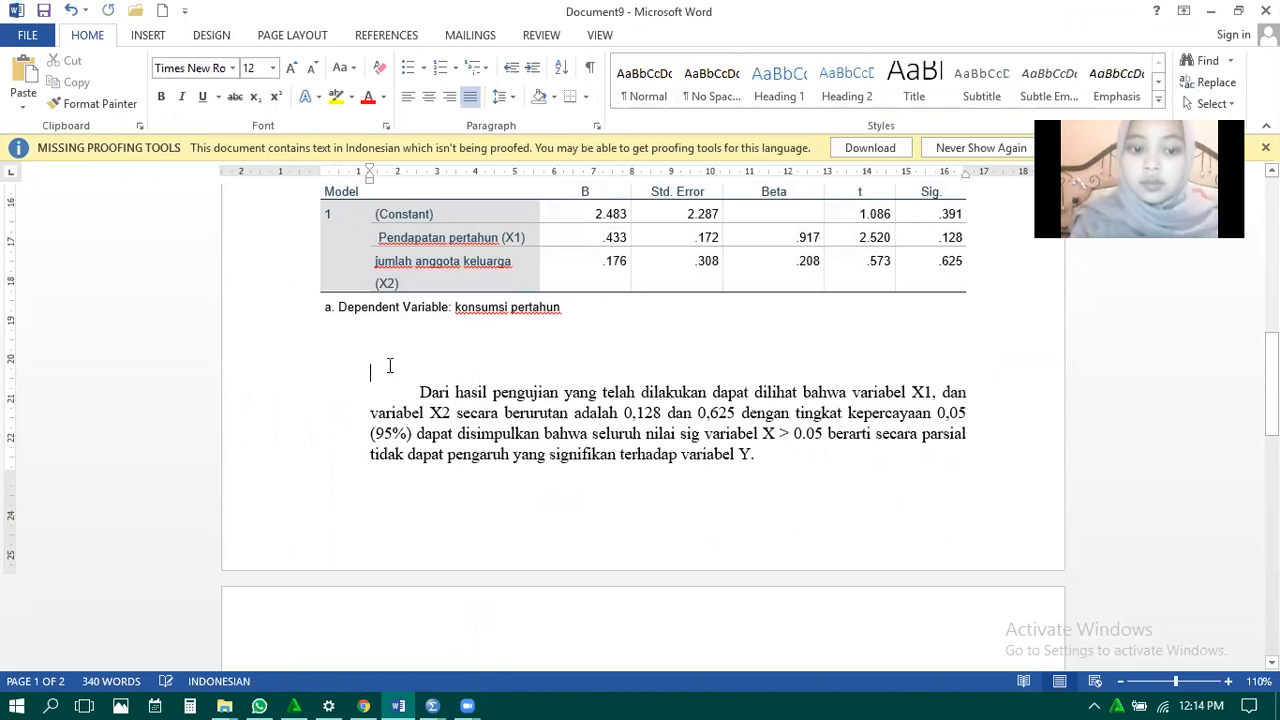
pyautogui.press('BackSpace')
pyautogui.press('BackSpace')
pyautogui.press('BackSpace')
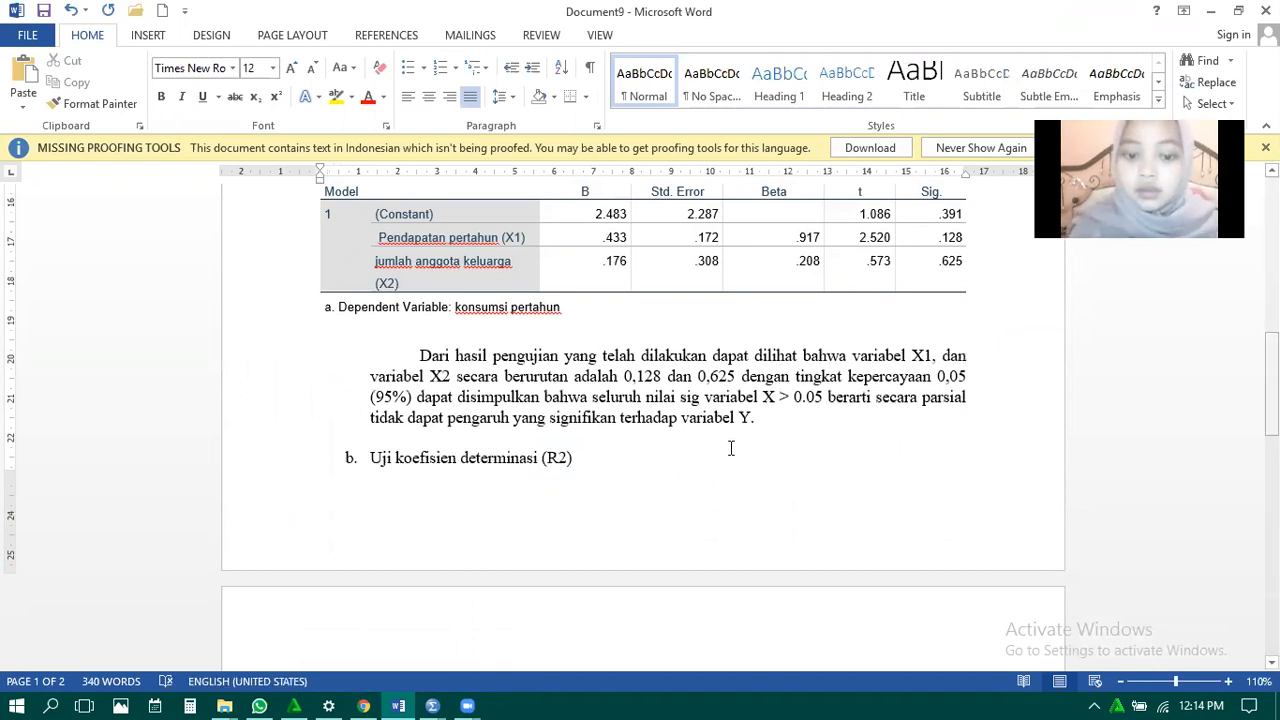
pyautogui.press('Return')
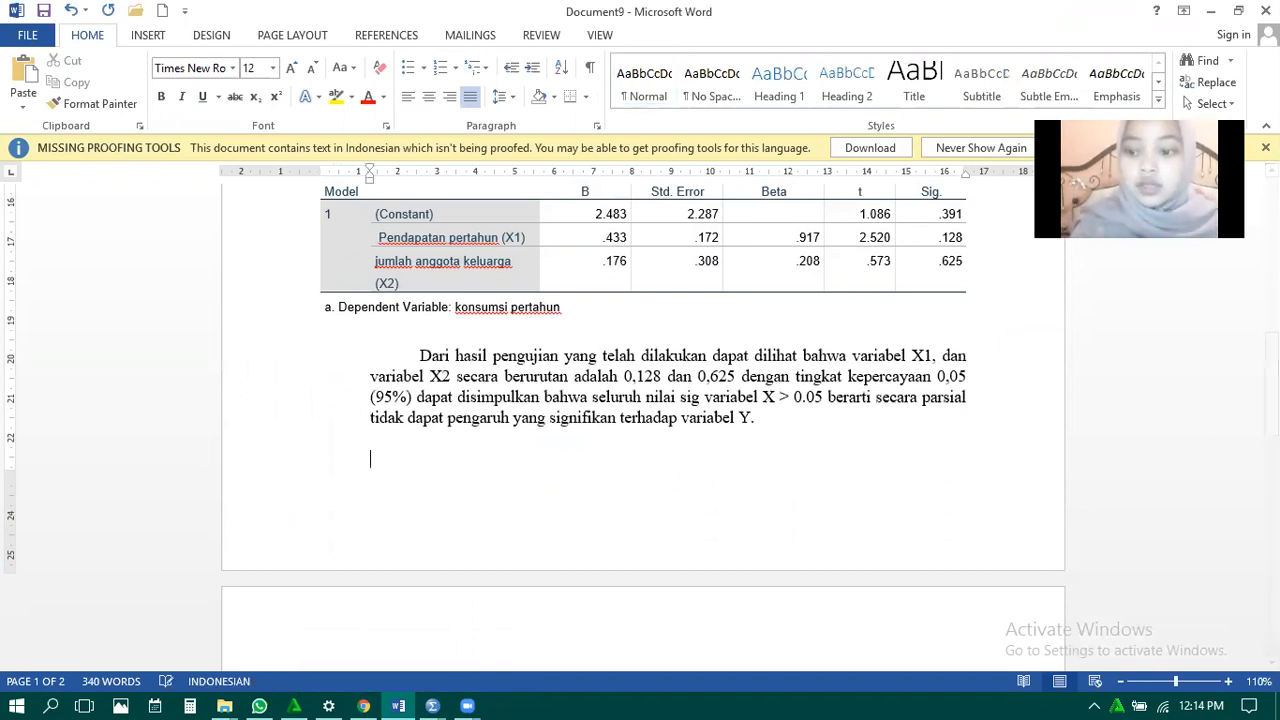
pyautogui.scroll(3, 640, 400)
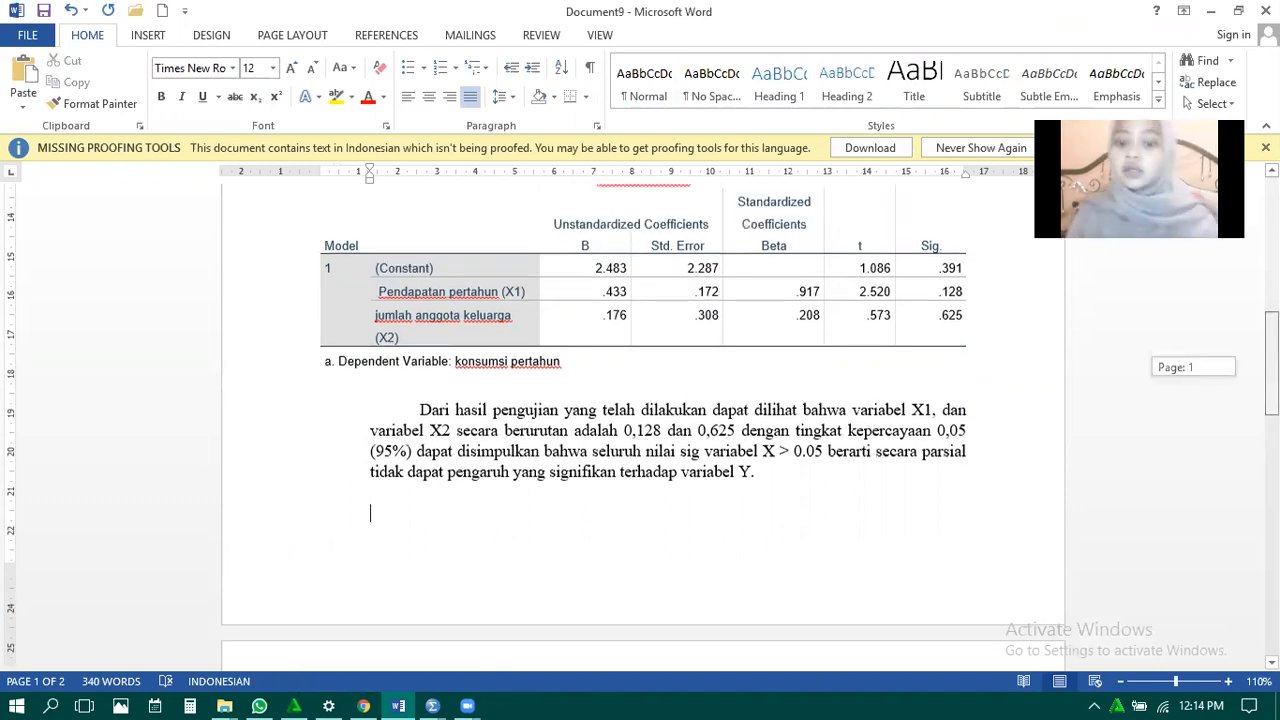
# Highlight the Sig. values of the X1 and X2 rows in the Coefficients table in yellow.
pyautogui.scroll(1, 640, 400)
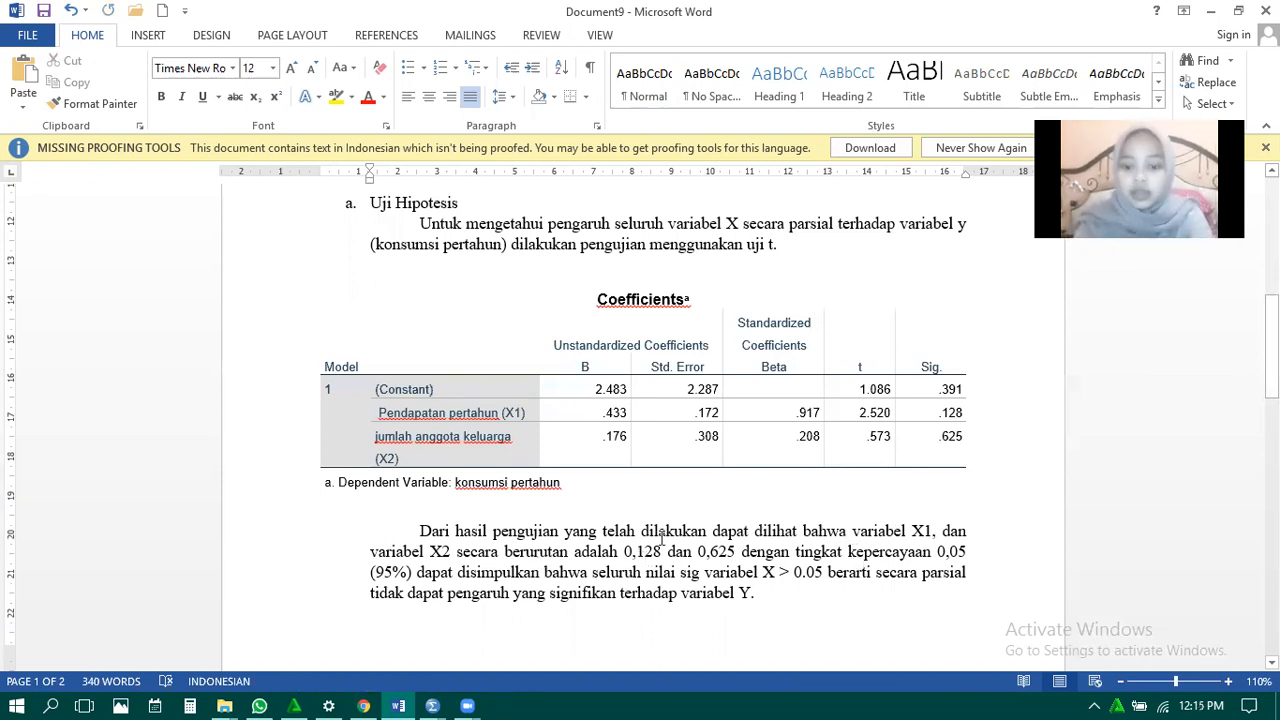
pyautogui.click(938, 412)
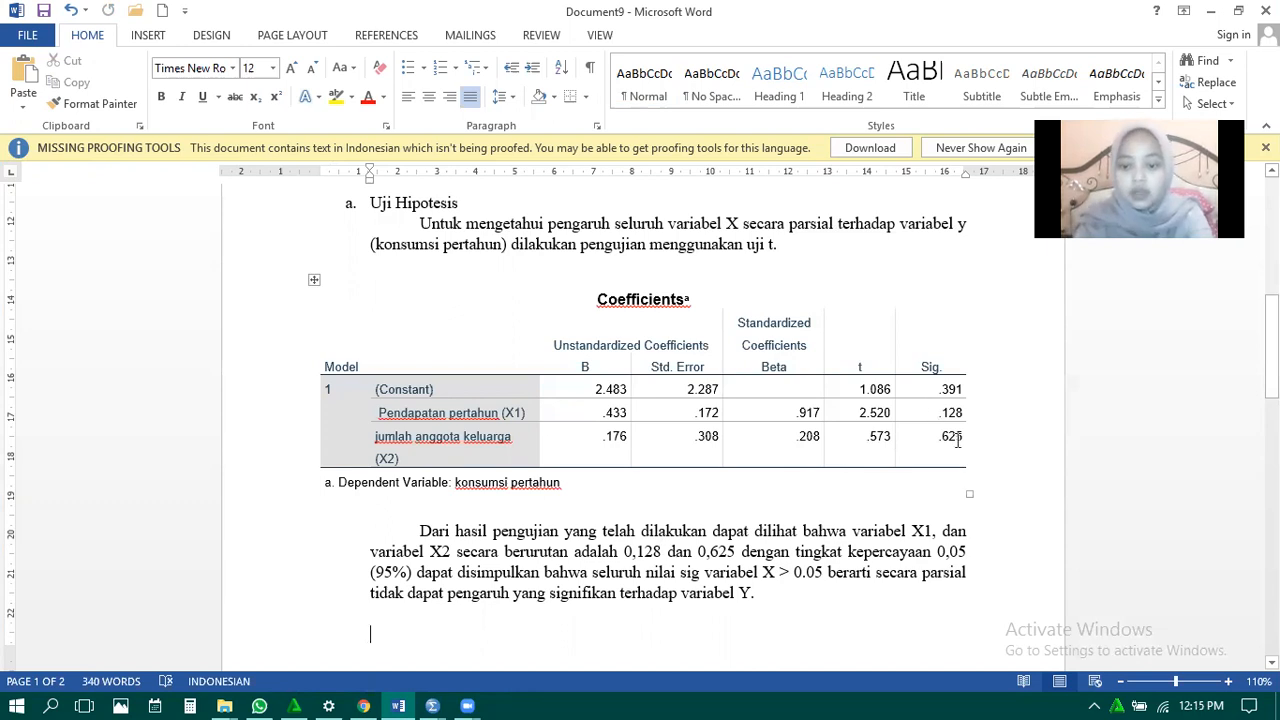
pyautogui.keyDown('shift'); pyautogui.click(958, 448); pyautogui.keyUp('shift')
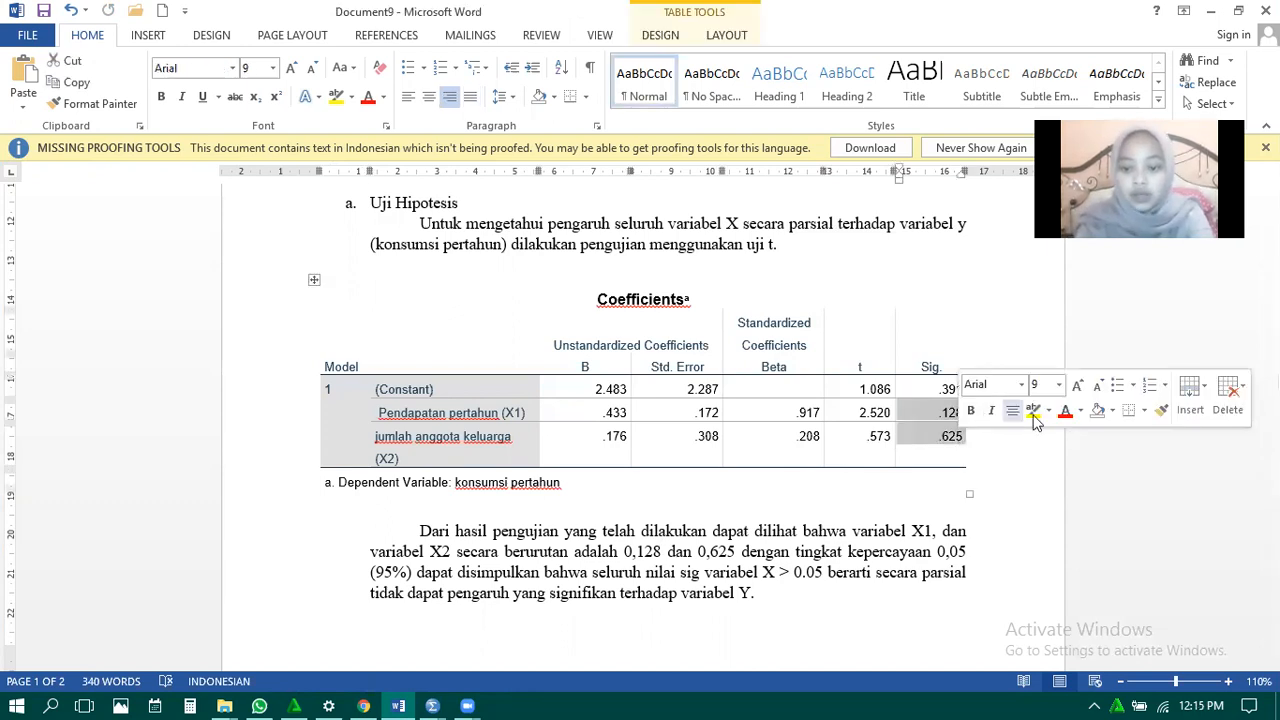
pyautogui.click(1035, 415)
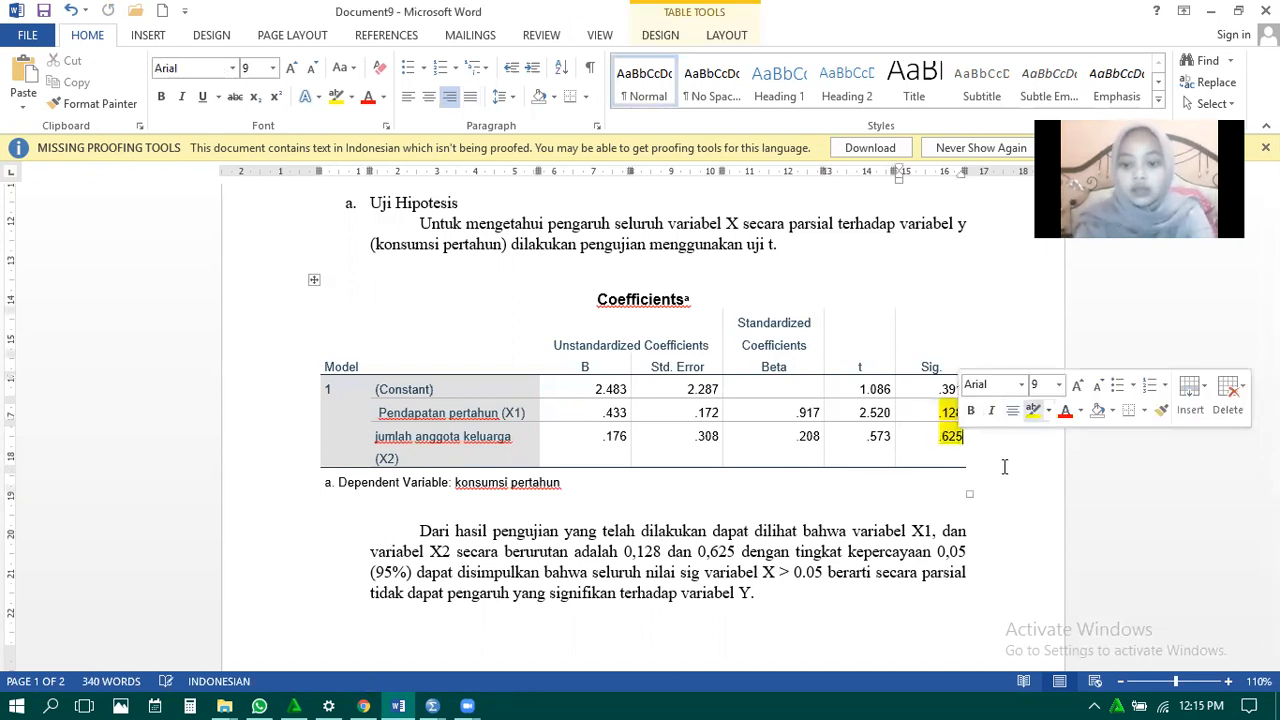
pyautogui.click(1004, 467)
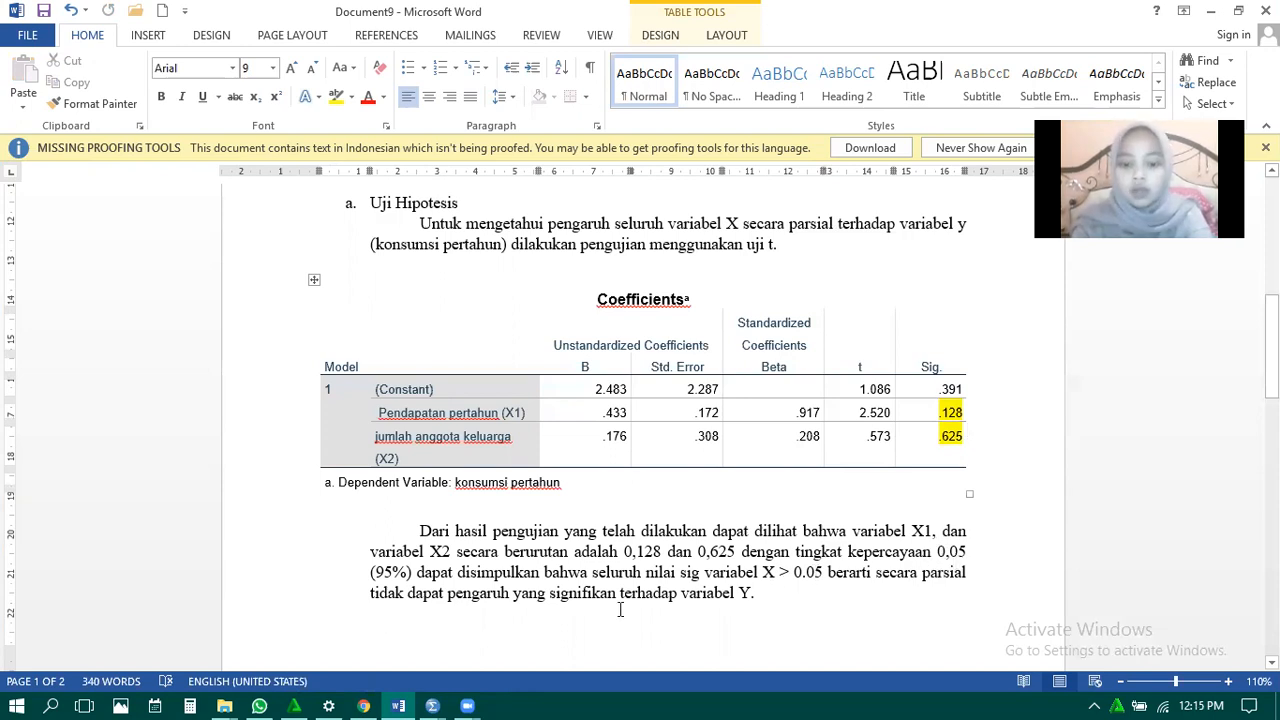
# Bold "adalah 0,128 dan 0,625", "X > 0.05" and the closing words from "secara parsial" in the paragraph below the Coefficients table.
pyautogui.moveTo(574, 552); pyautogui.dragTo(738, 552)
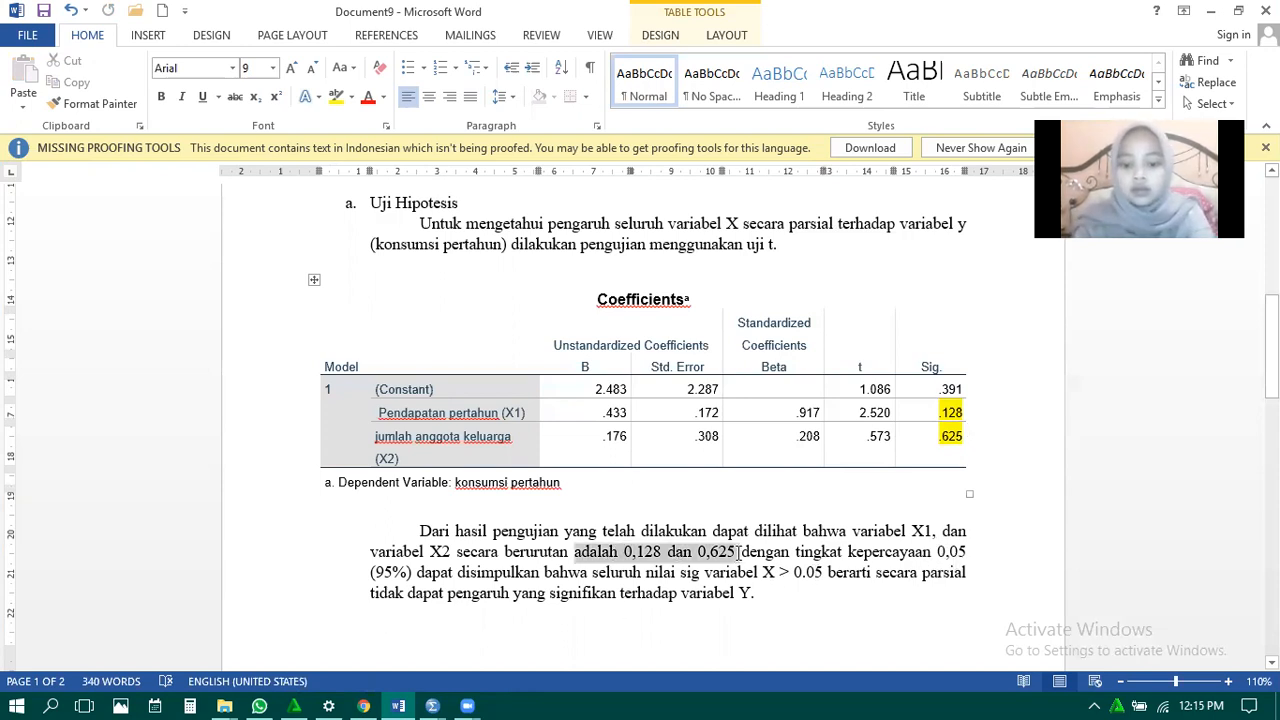
pyautogui.click(746, 521)
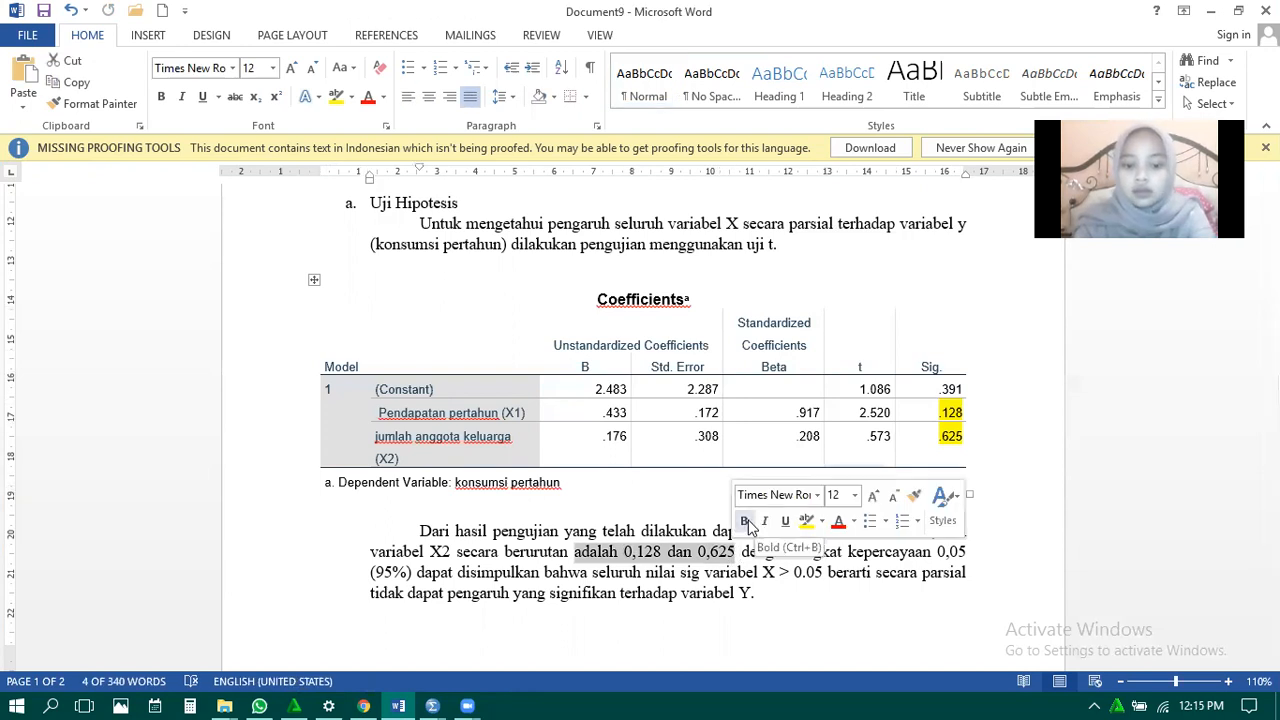
pyautogui.click(449, 615)
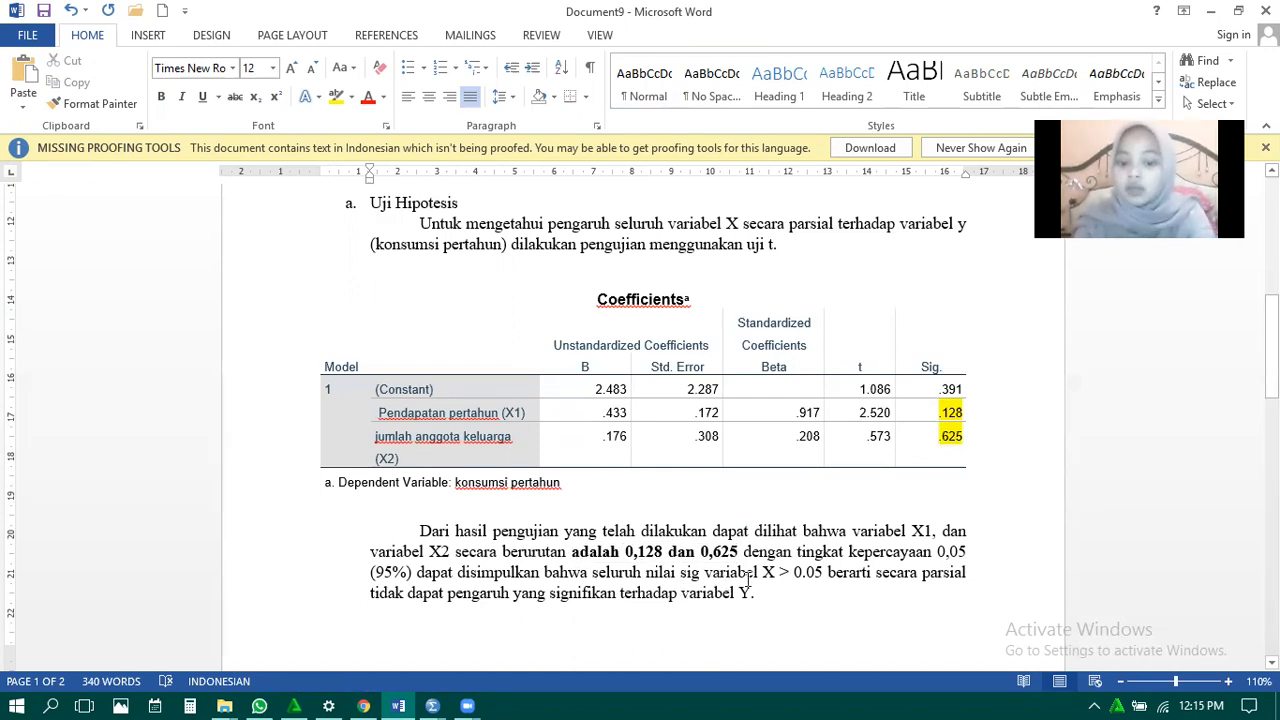
pyautogui.moveTo(763, 572); pyautogui.dragTo(838, 563)
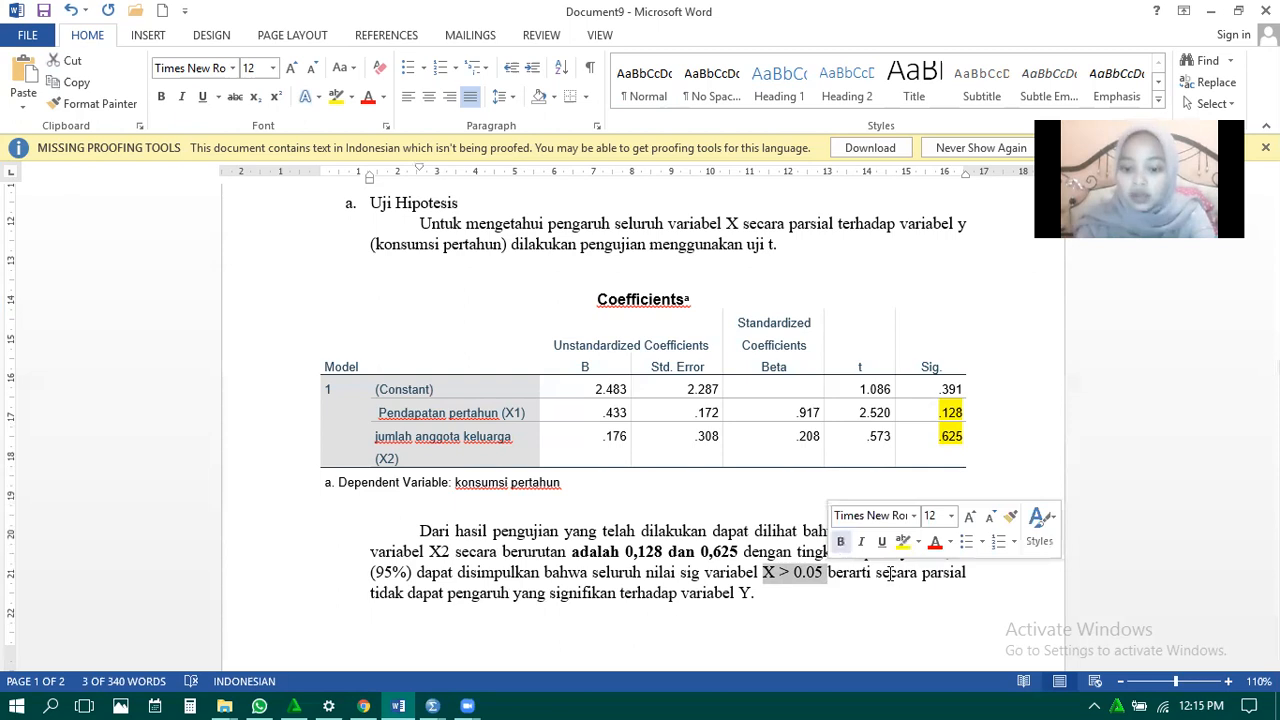
pyautogui.hotkey('ctrl', 'b')
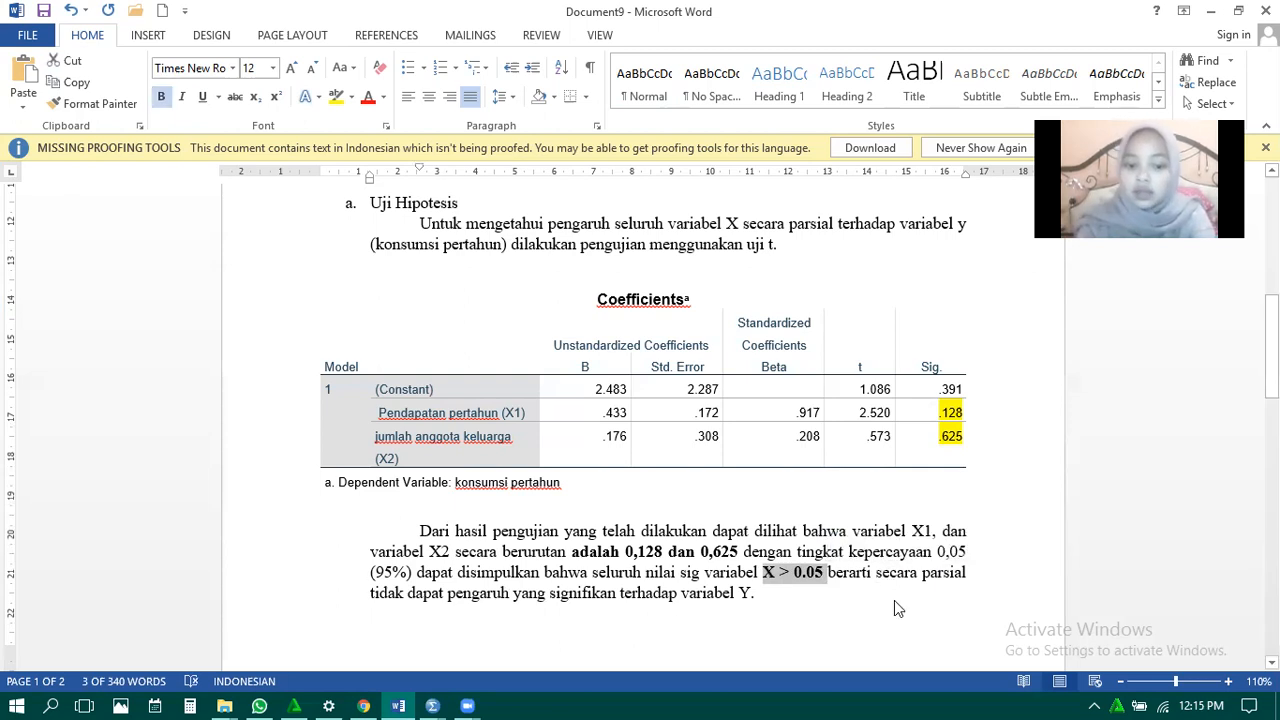
pyautogui.moveTo(876, 573); pyautogui.dragTo(764, 595)
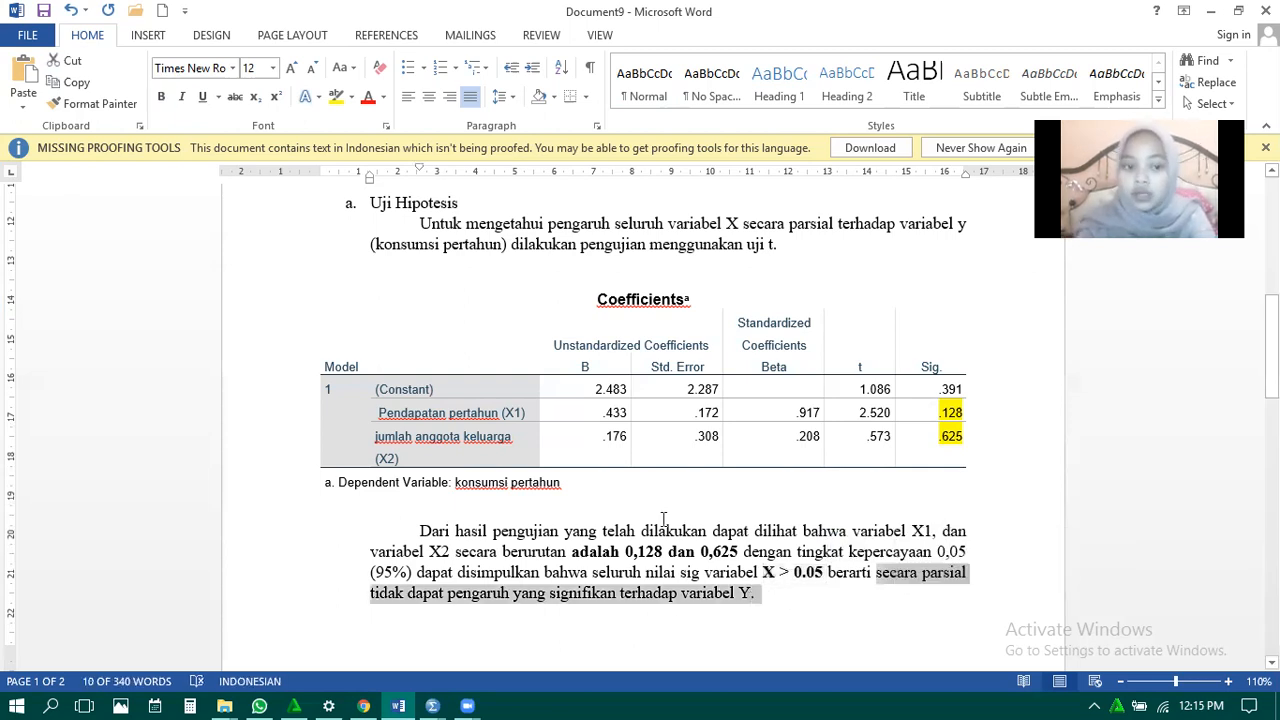
pyautogui.click(161, 96)
# Place the cursor after the Uji koefisien determinasi (R2) introduction, and copy the first regression's Model Summary table from the SPSS output viewer.
pyautogui.moveTo(1272, 346); pyautogui.dragTo(1272, 444)
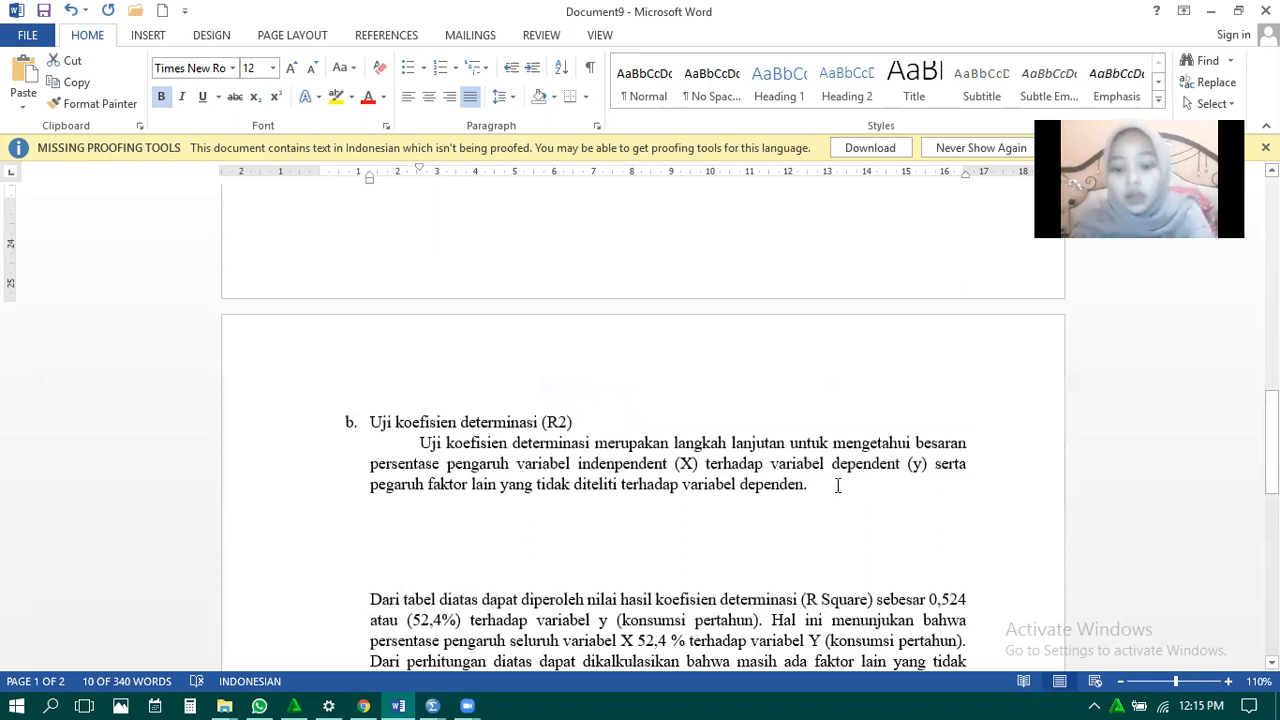
pyautogui.click(838, 486)
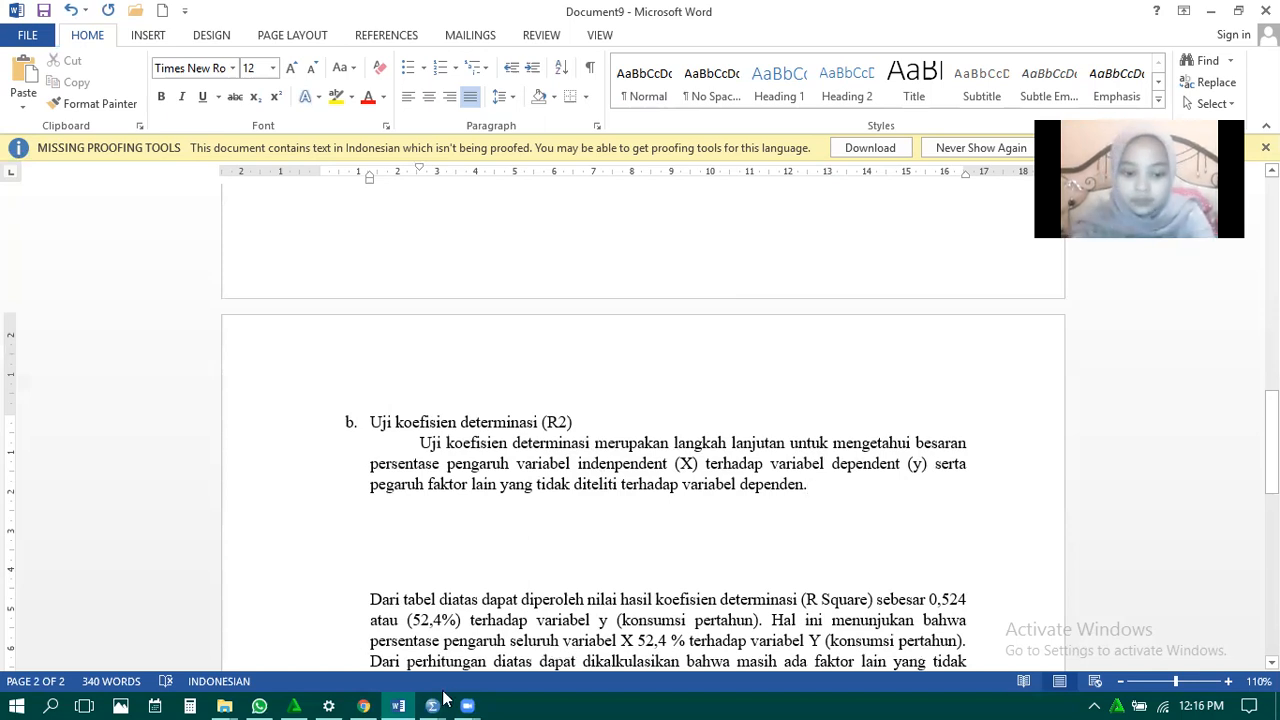
pyautogui.moveTo(443, 700)
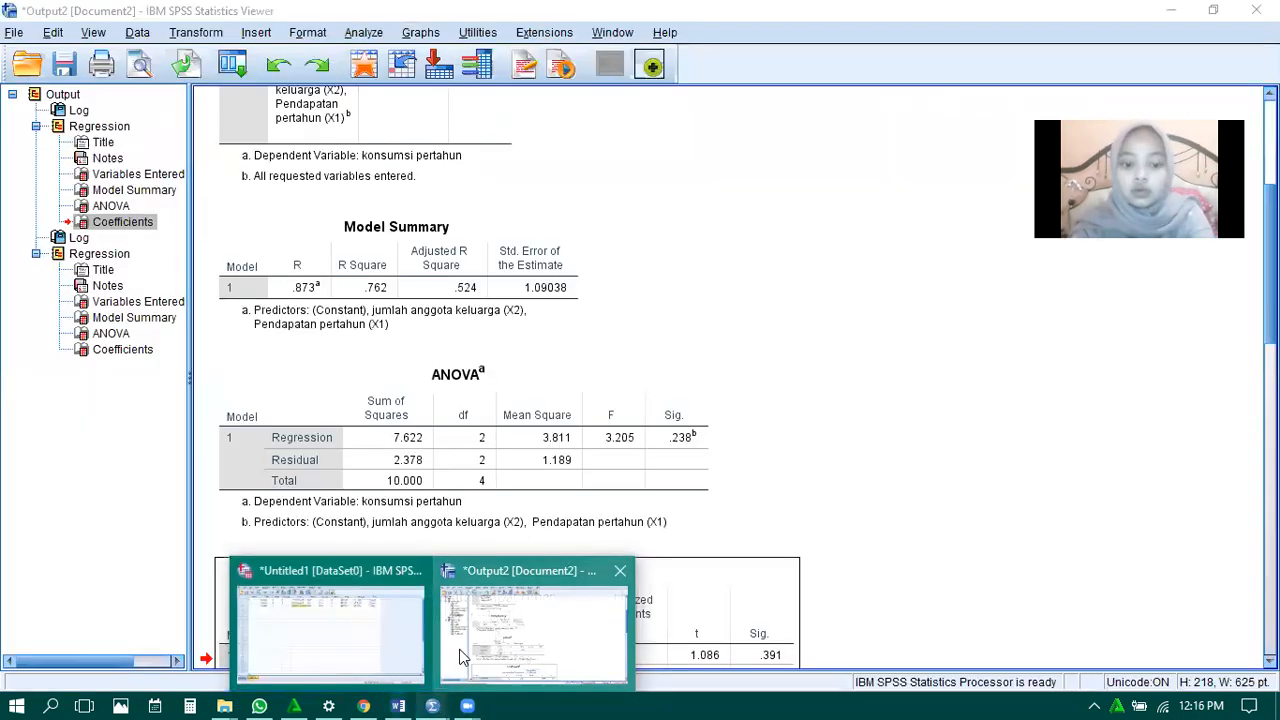
pyautogui.click(460, 656)
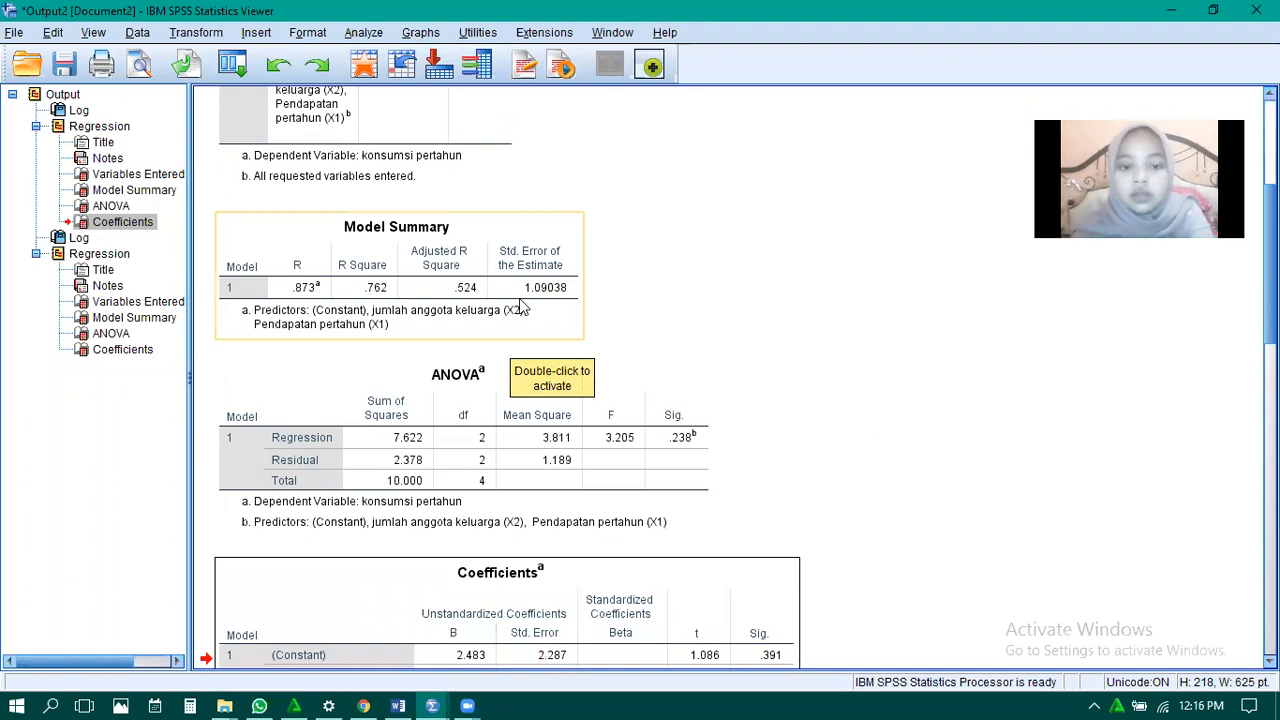
pyautogui.click(459, 285)
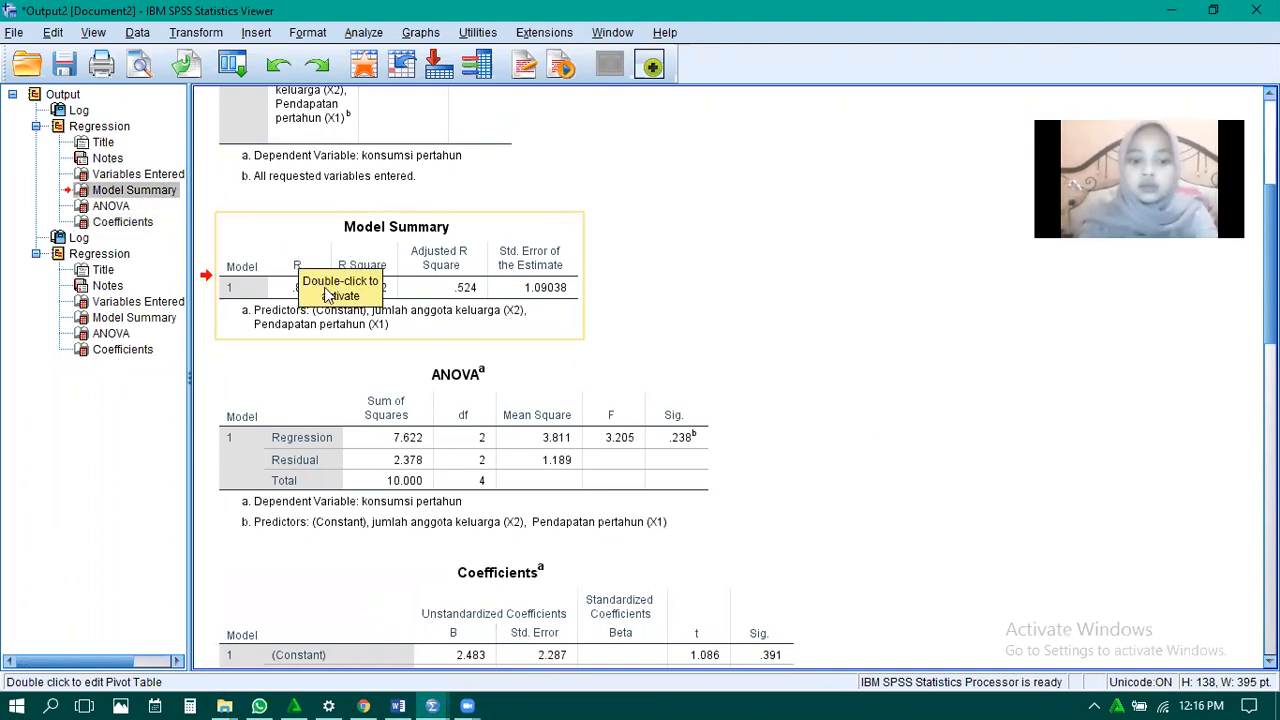
pyautogui.rightClick(318, 280)
pyautogui.click(410, 565)
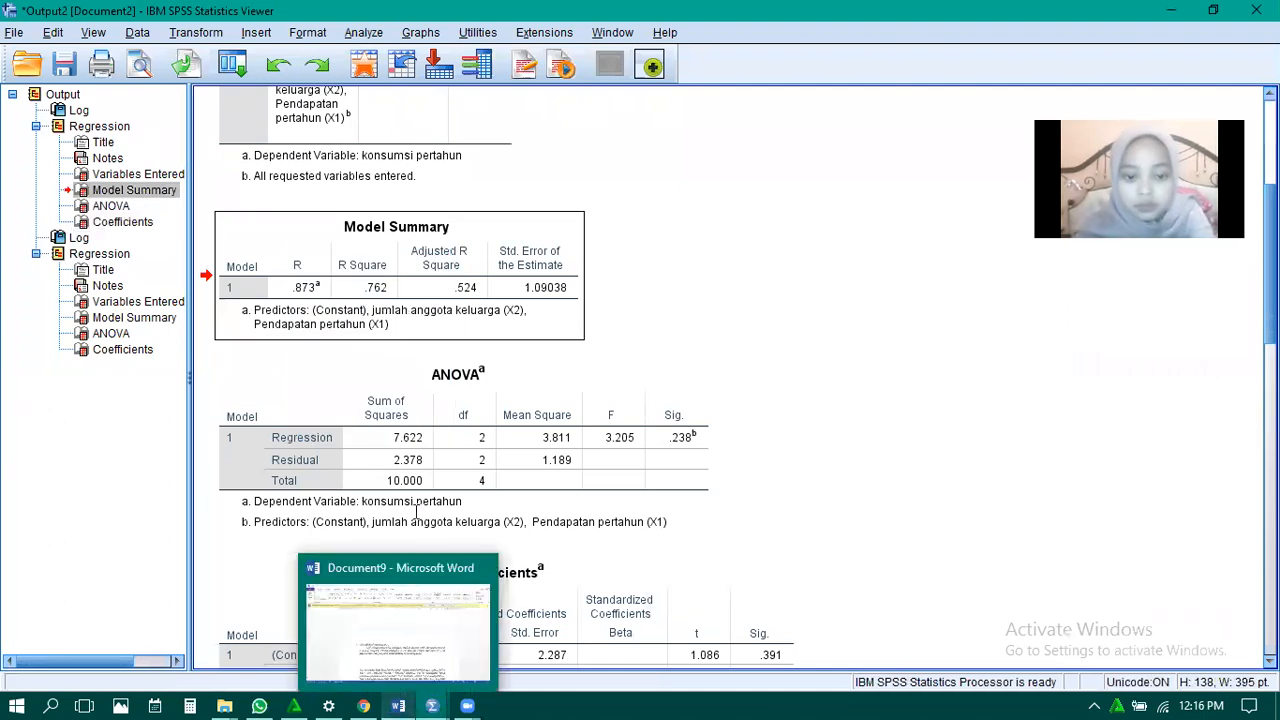
# Switch back to the Word document, paste the Model Summary table below the R2 introduction and move it to the middle of the page.
pyautogui.click(461, 596)
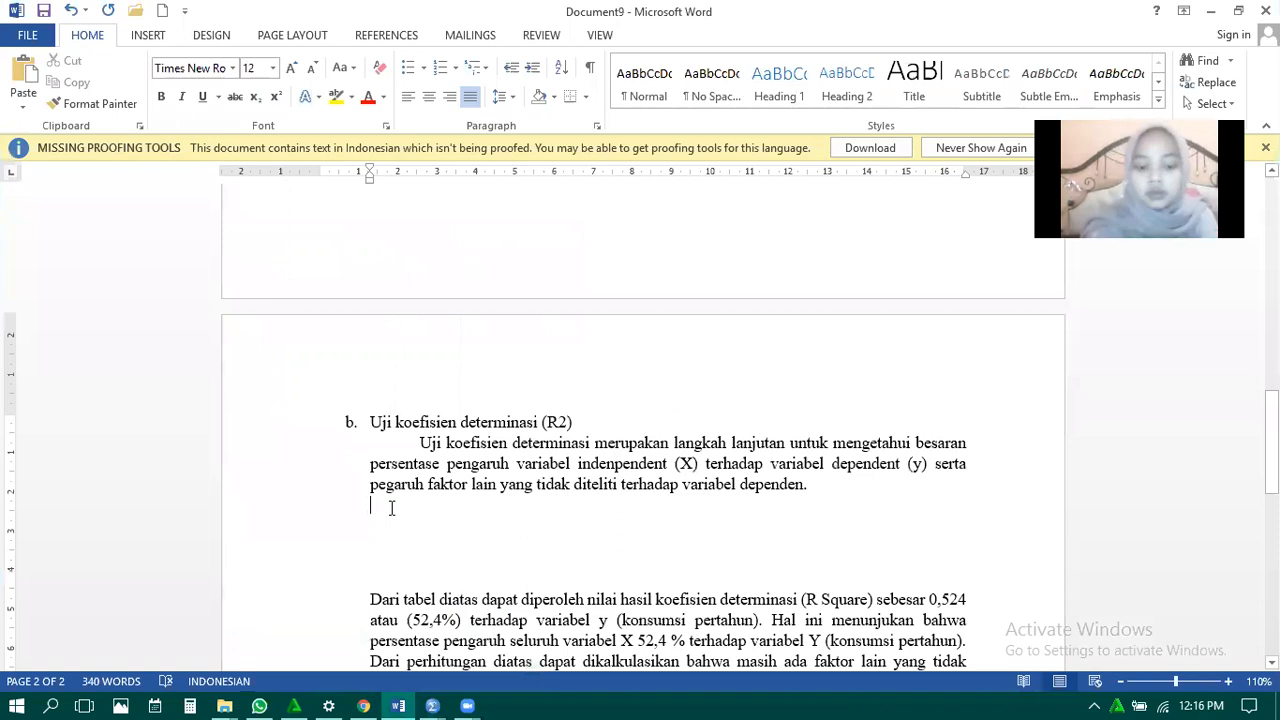
pyautogui.hotkey('ctrl', 'v')
pyautogui.moveTo(316, 454); pyautogui.dragTo(450, 445)
pyautogui.press('Left')
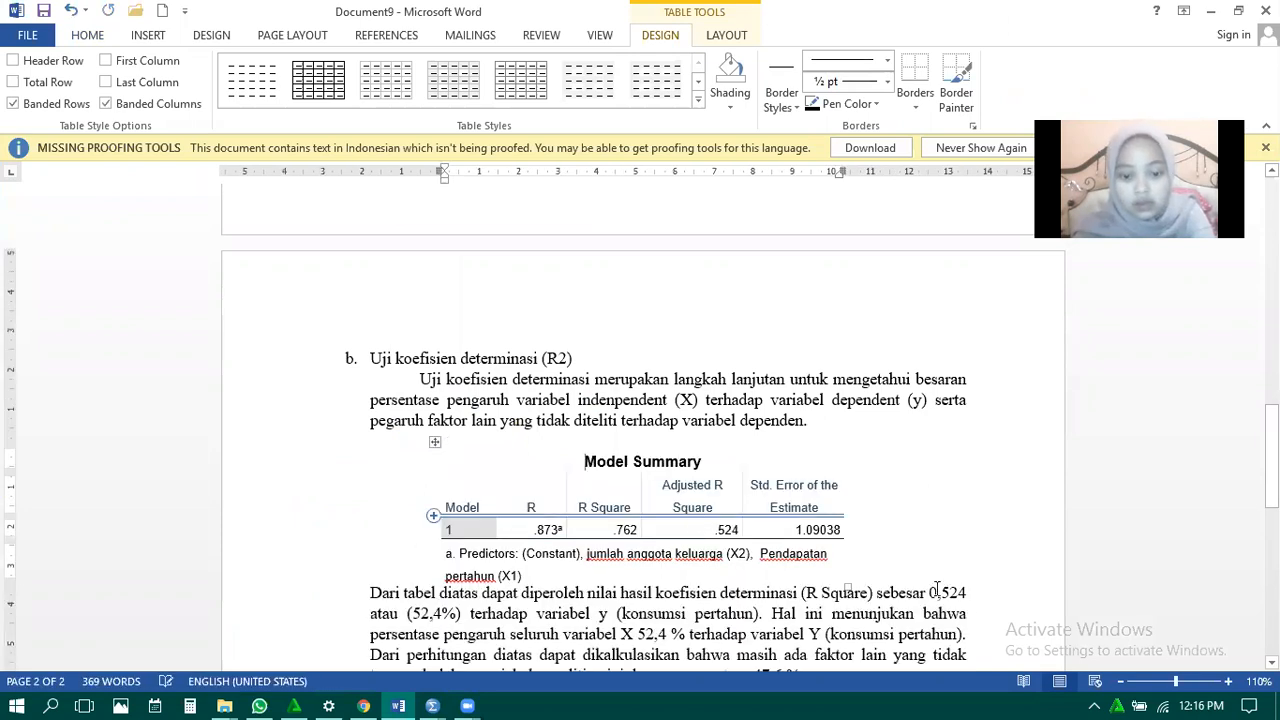
# Insert a blank line below the Model Summary table and indent the first line of the paragraph beginning "Dari tabel diatas".
pyautogui.click(566, 588)
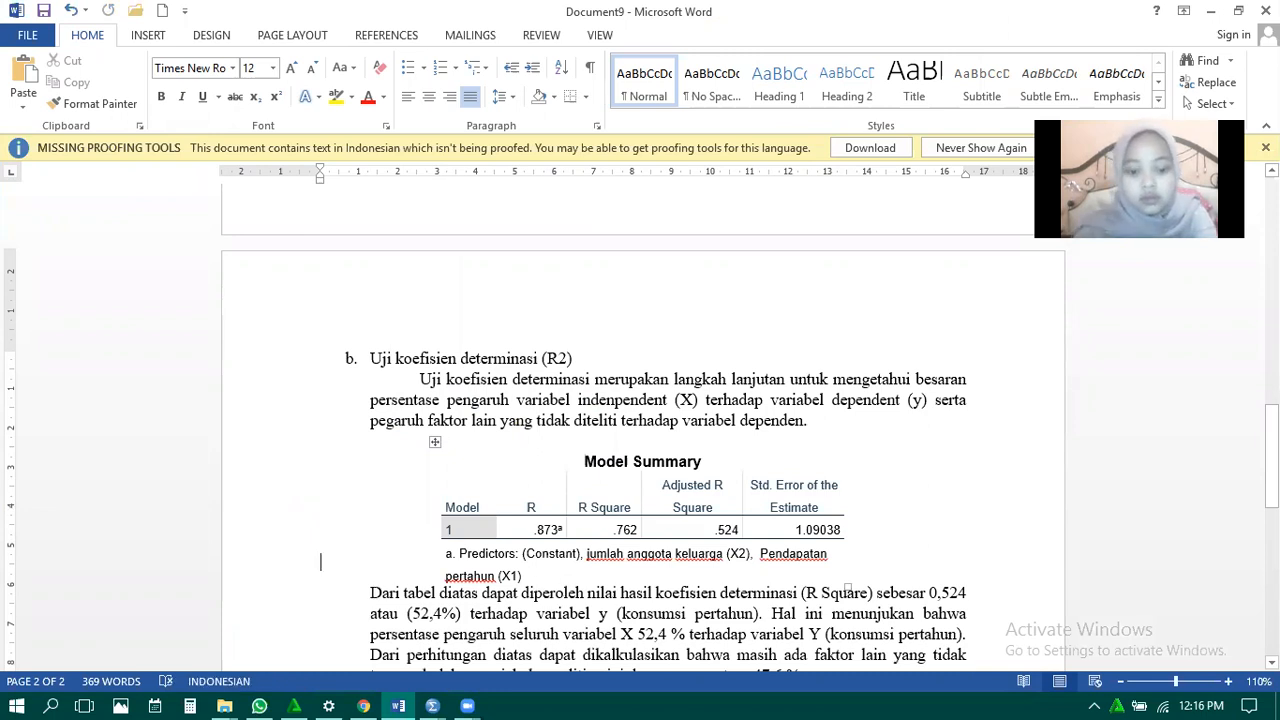
pyautogui.press('Return')
pyautogui.click(371, 603)
pyautogui.press('Tab')
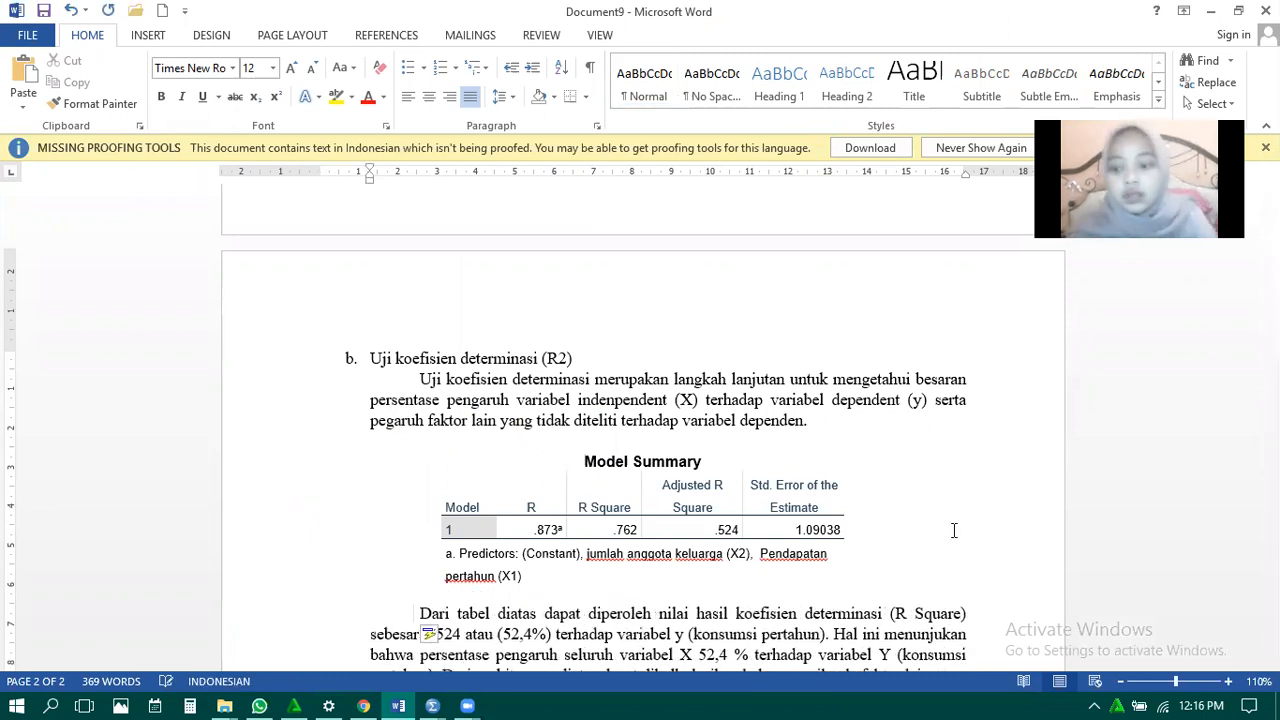
# Highlight 0,524 in the R2 interpretation paragraph and the Adjusted R Square value in the Model Summary table in yellow.
pyautogui.moveTo(1272, 456); pyautogui.dragTo(1272, 468)
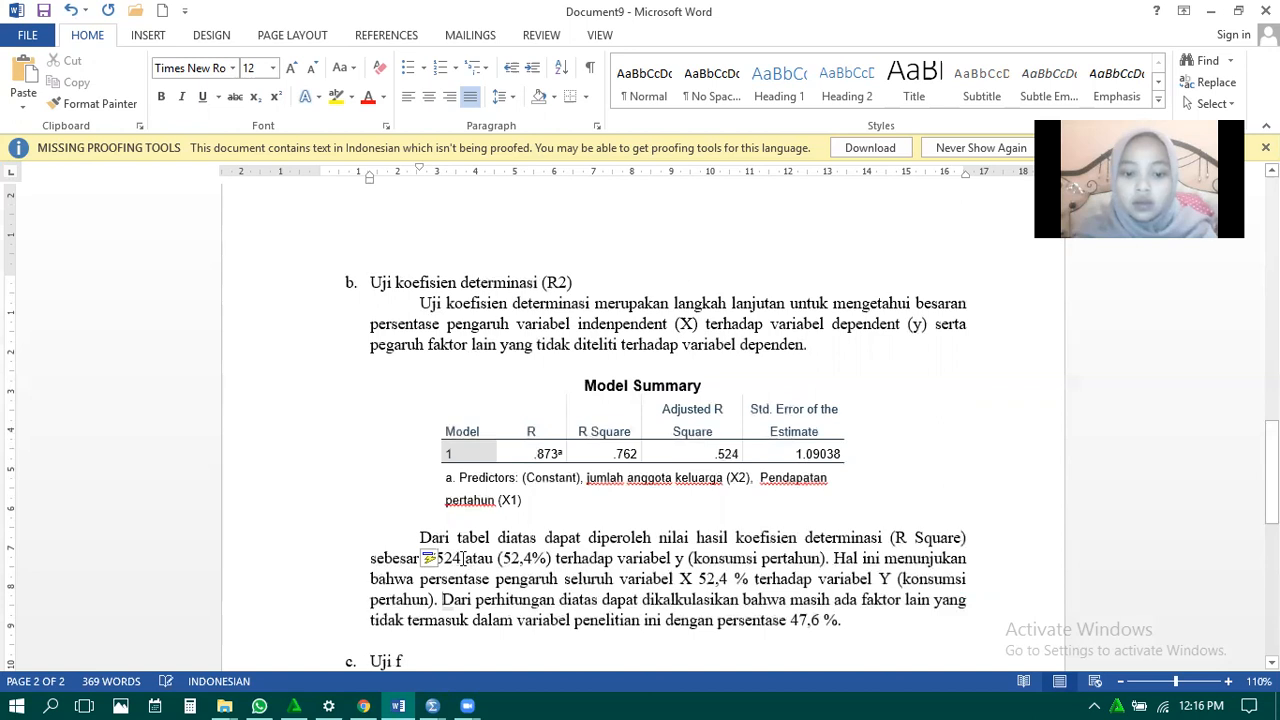
pyautogui.moveTo(422, 558)
pyautogui.mouseDown()
pyautogui.moveTo(444, 555)
pyautogui.moveTo(430, 560)
pyautogui.mouseUp()
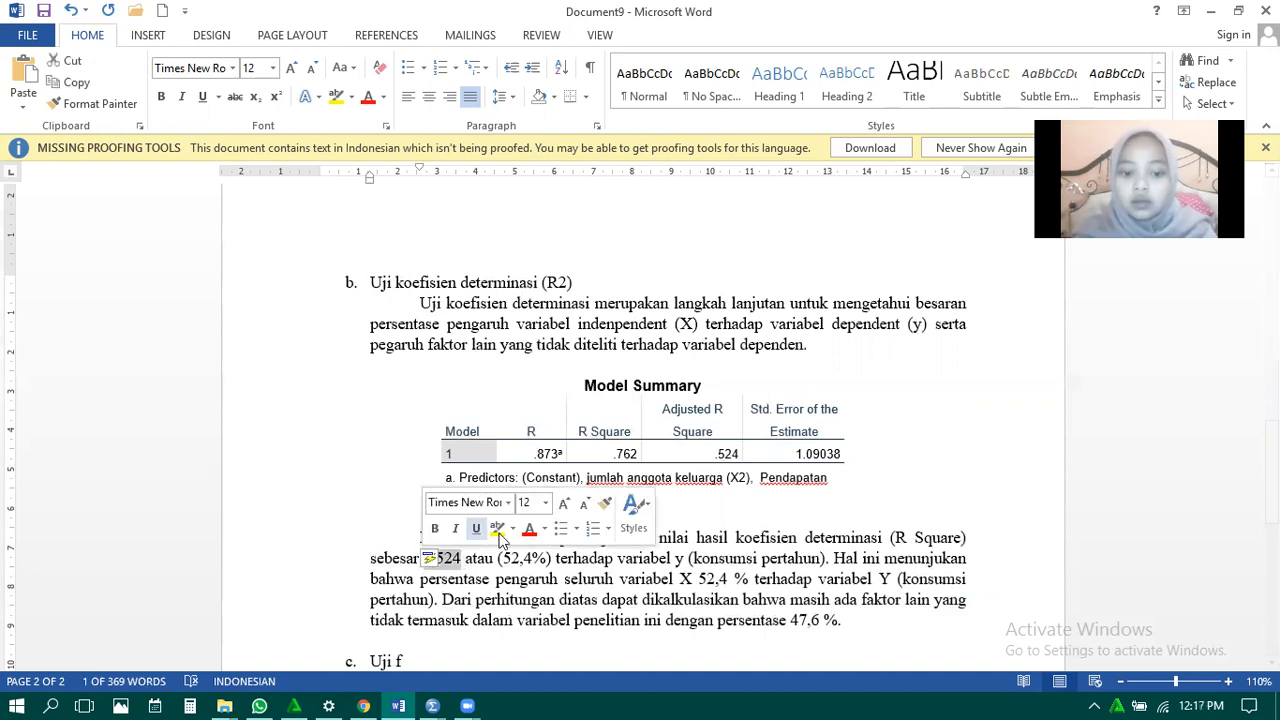
pyautogui.click(498, 532)
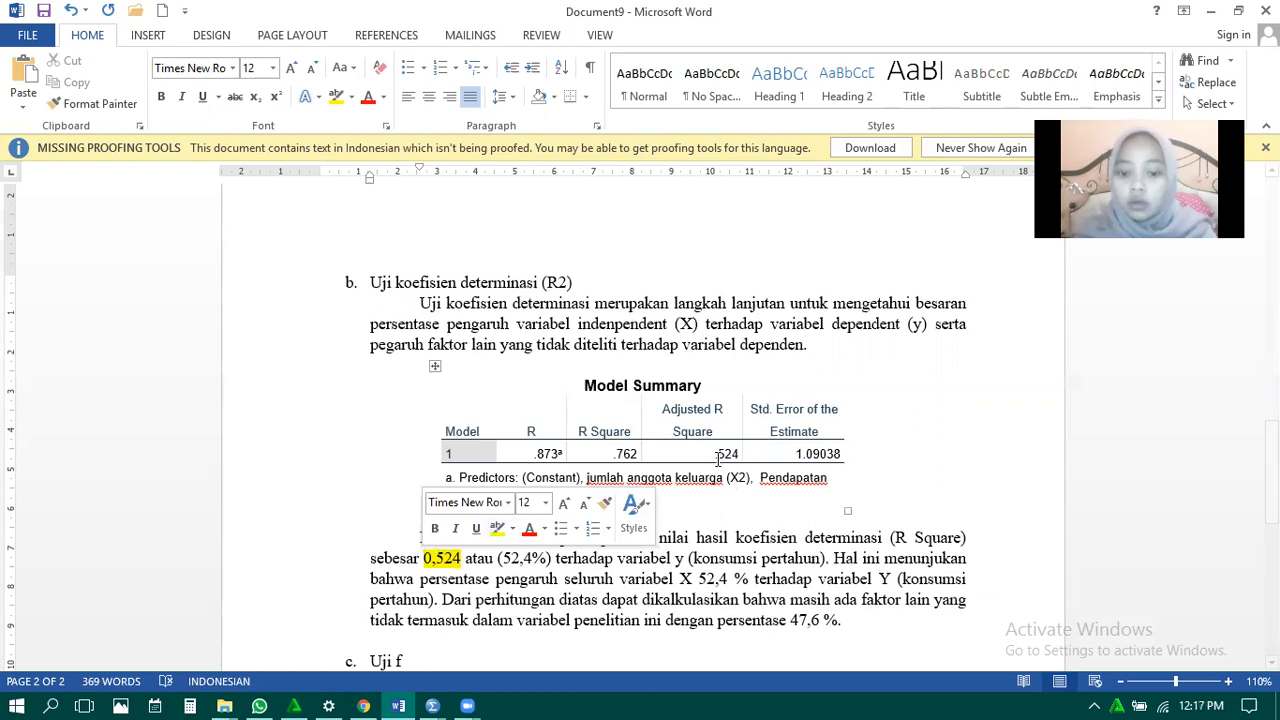
pyautogui.moveTo(718, 455); pyautogui.dragTo(745, 455)
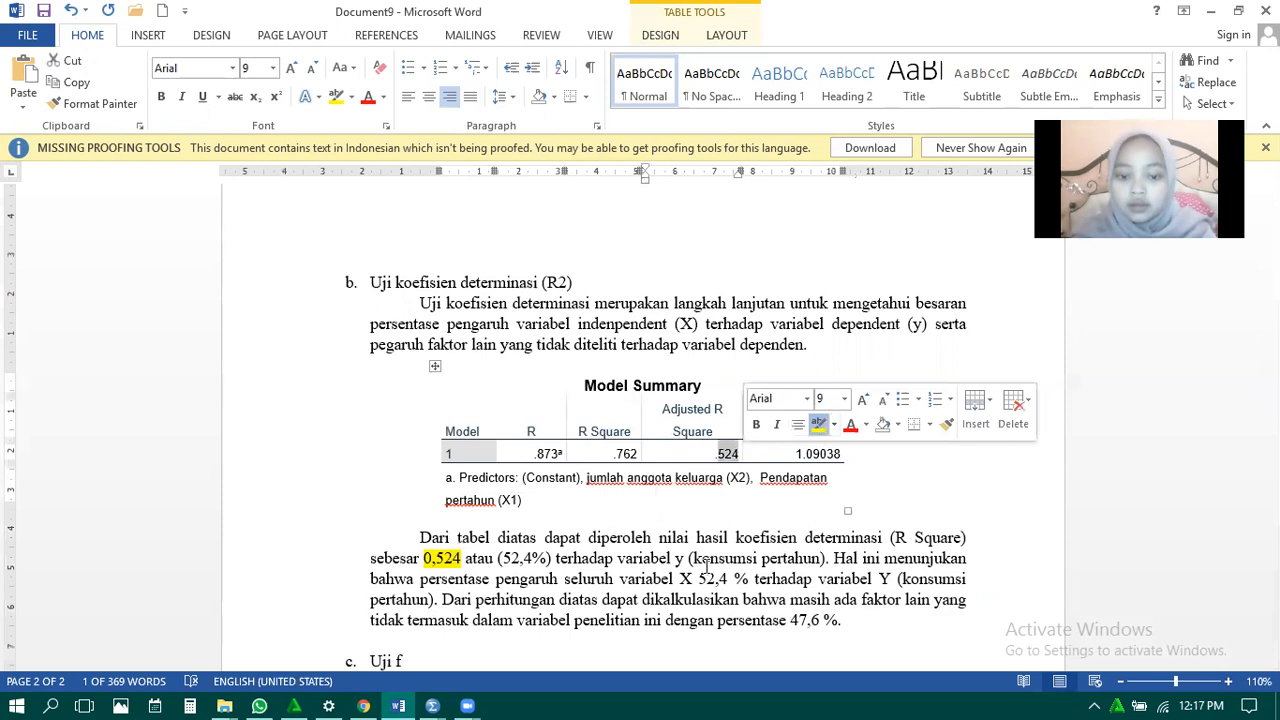
pyautogui.click(502, 561)
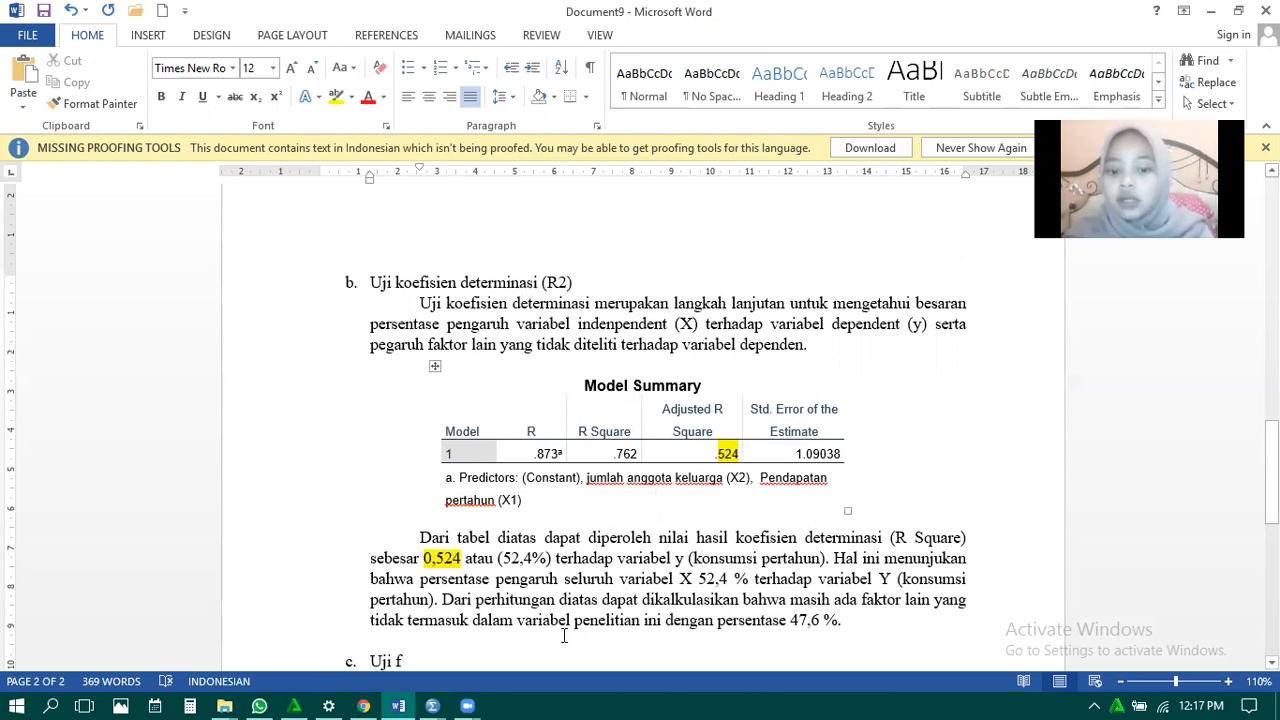
# Bold "seluruh variabel X 52,4 %" and "persentase 47,6 %." in the R2 interpretation paragraph.
pyautogui.moveTo(566, 580); pyautogui.dragTo(745, 581)
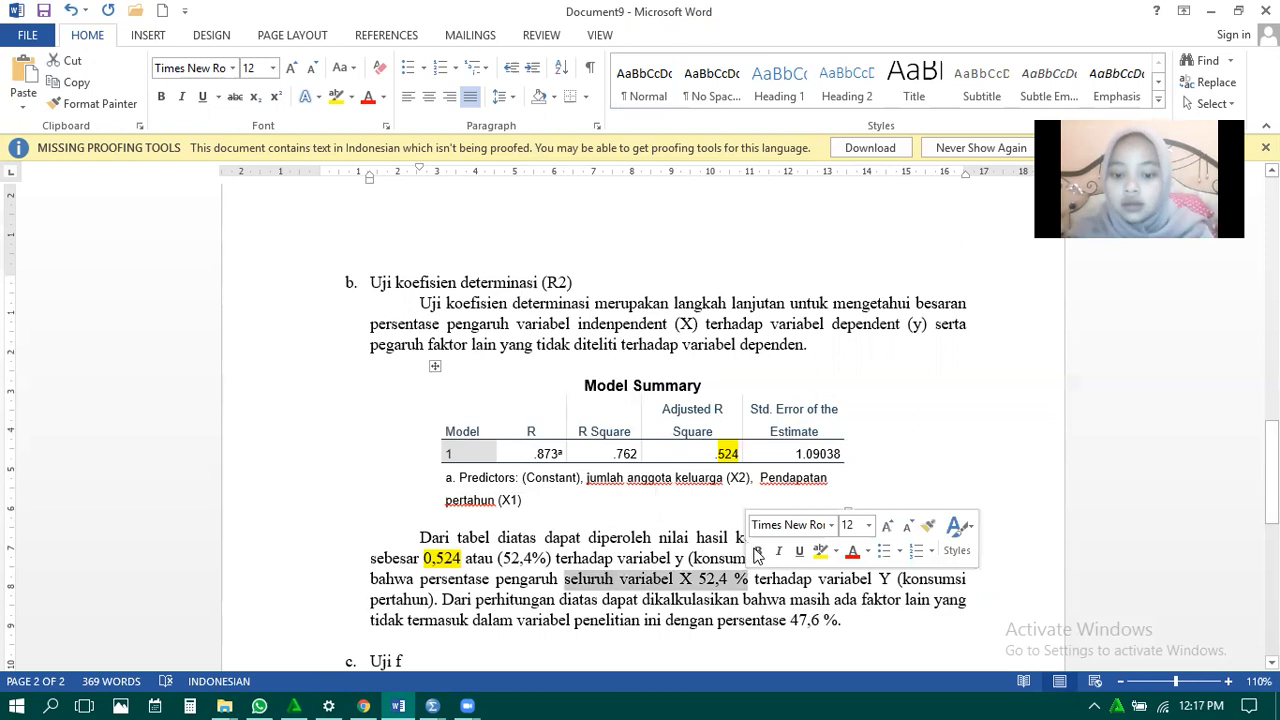
pyautogui.click(757, 551)
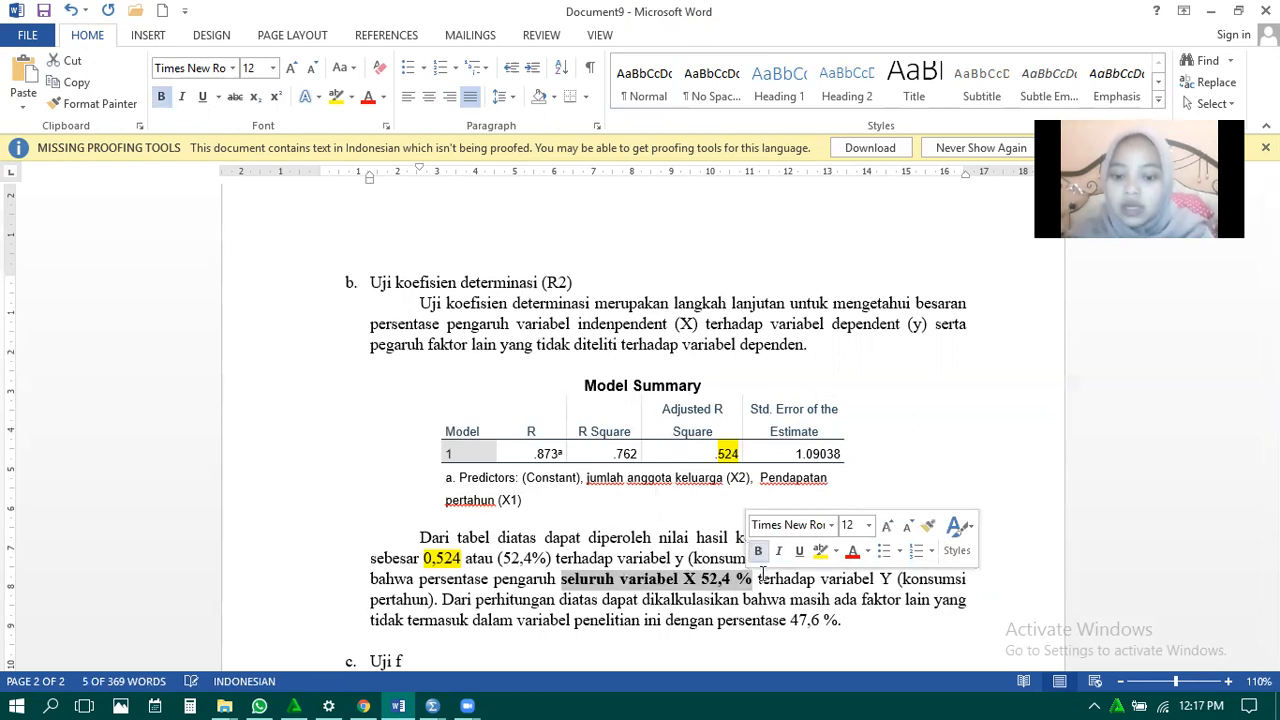
pyautogui.click(630, 620)
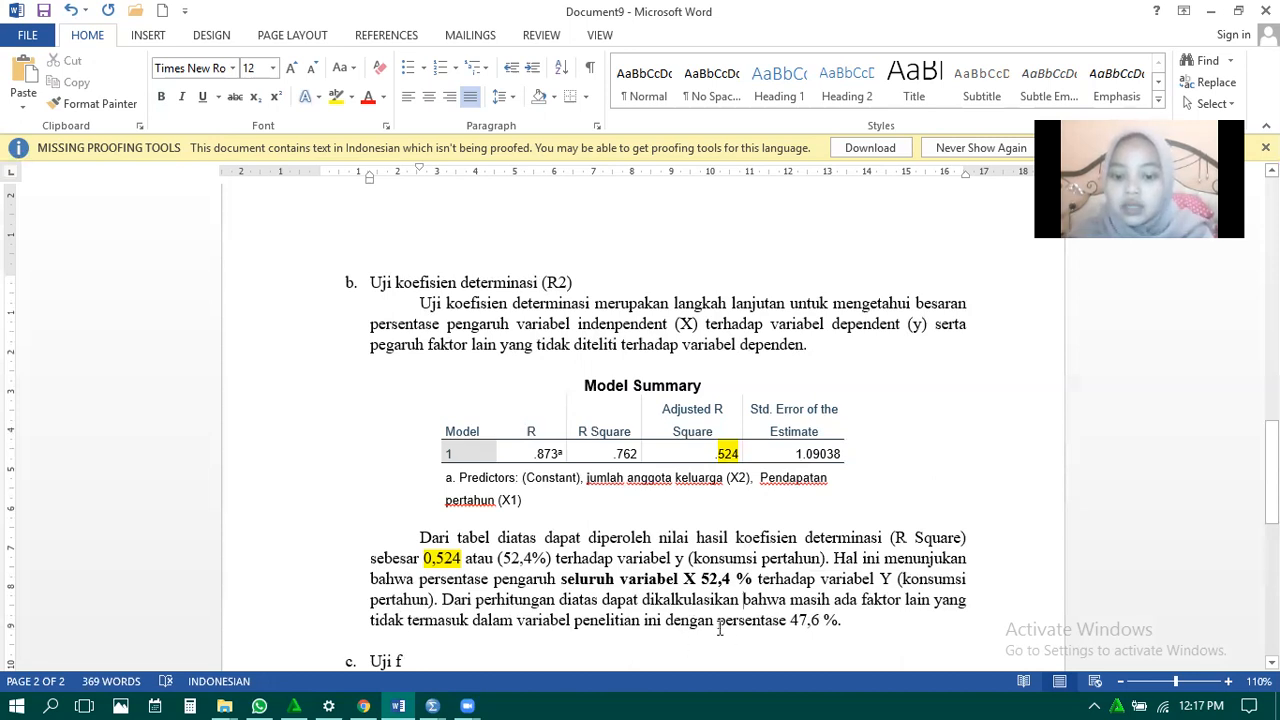
pyautogui.moveTo(717, 624); pyautogui.dragTo(737, 624)
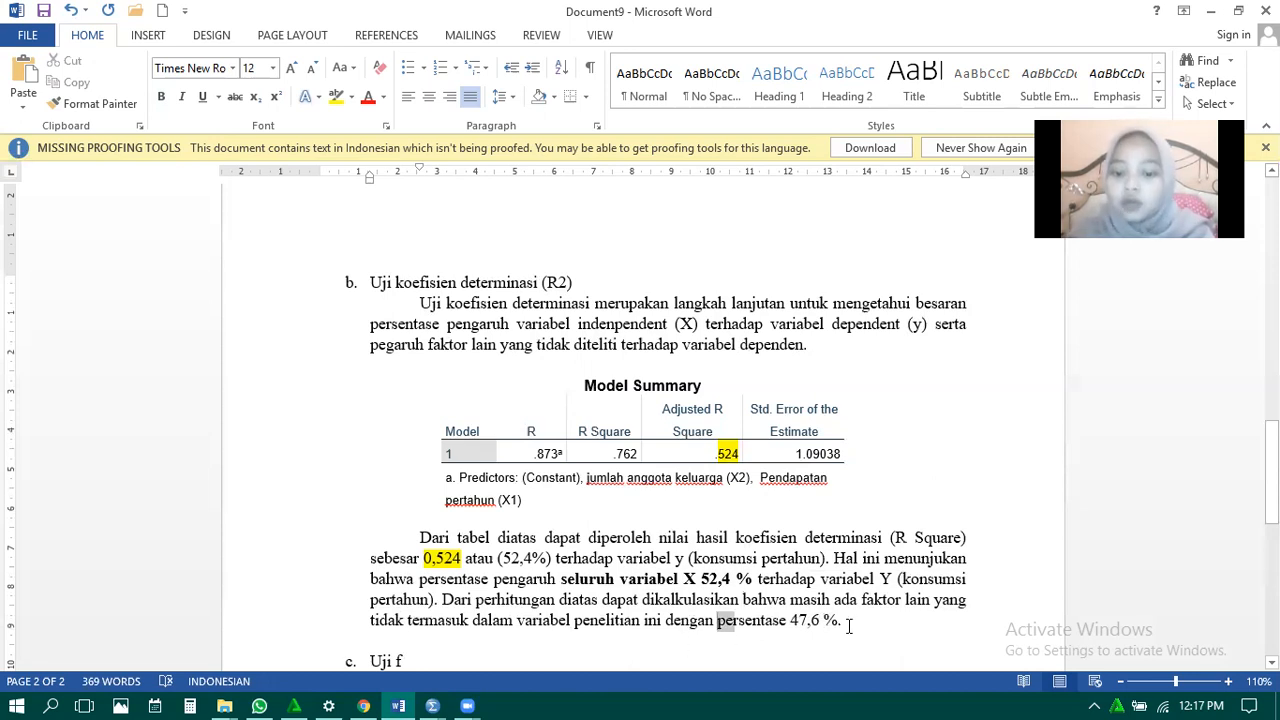
pyautogui.moveTo(848, 625); pyautogui.dragTo(847, 626)
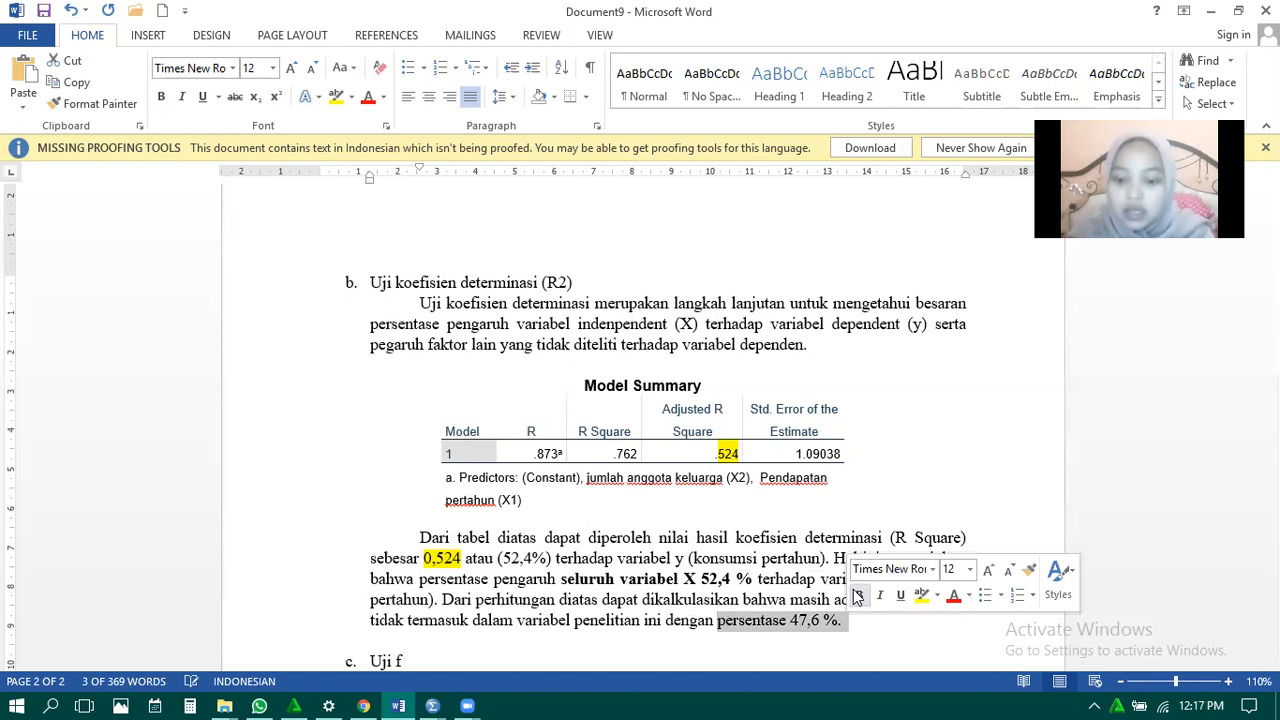
pyautogui.click(857, 596)
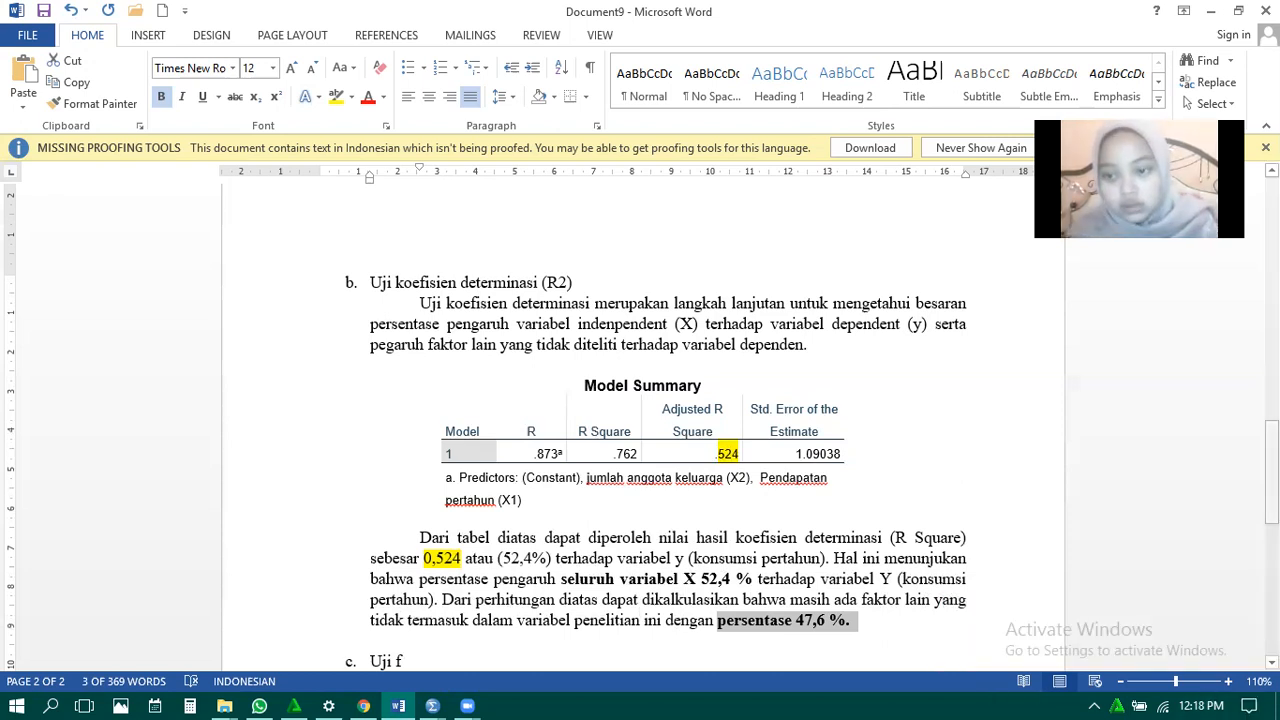
# Indent the first line of the paragraph beginning "Pada pengujian t" under the Uji f heading.
pyautogui.moveTo(1271, 470); pyautogui.dragTo(1271, 474)
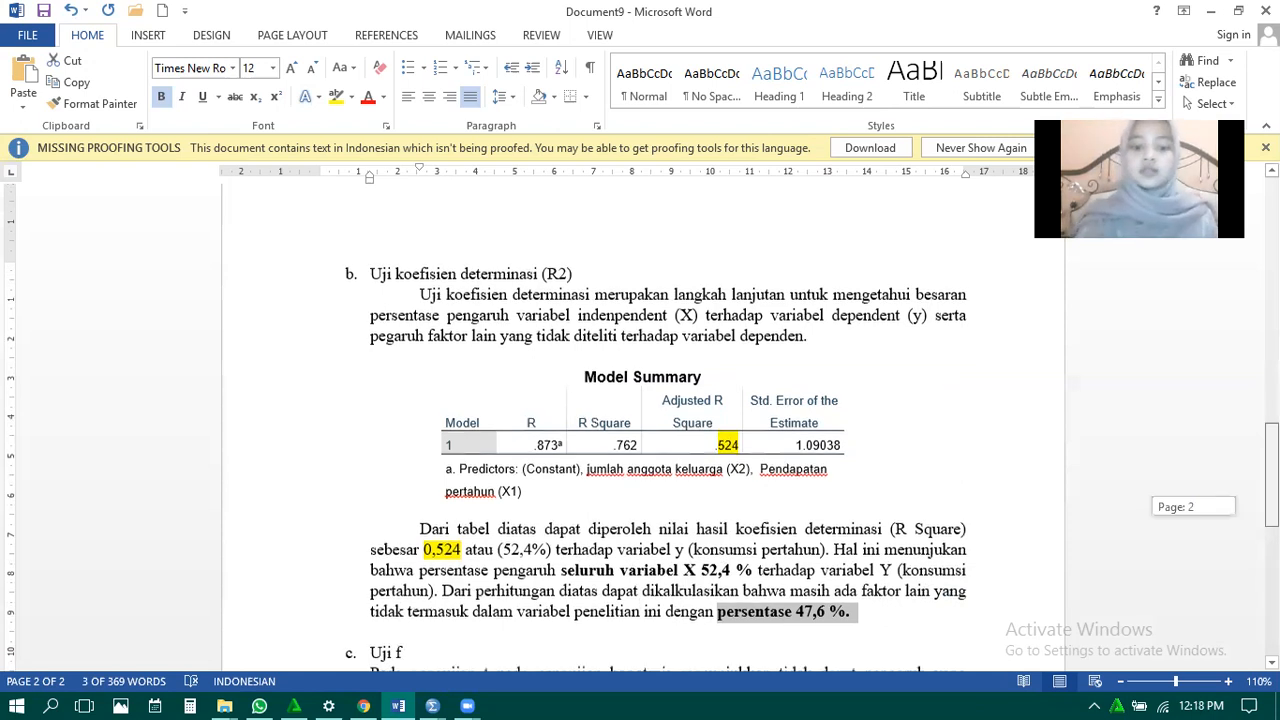
pyautogui.scroll(-4, 1179, 412)
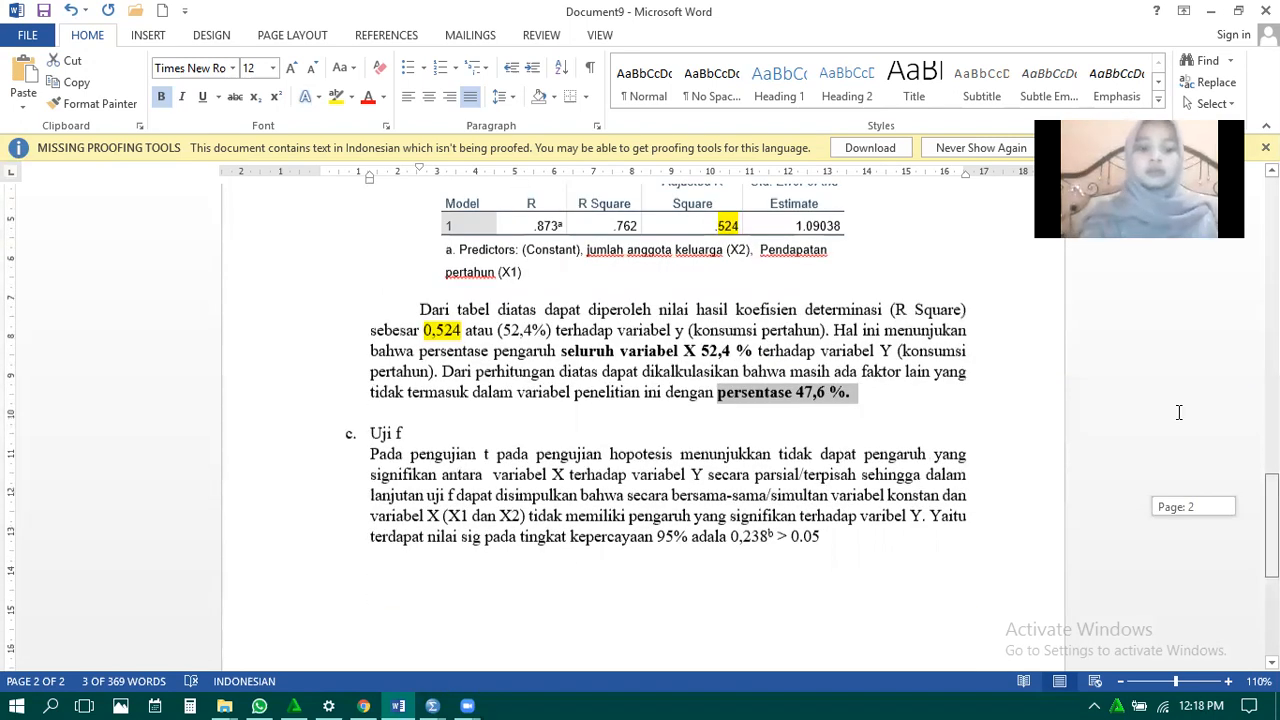
pyautogui.scroll(-1, 1179, 412)
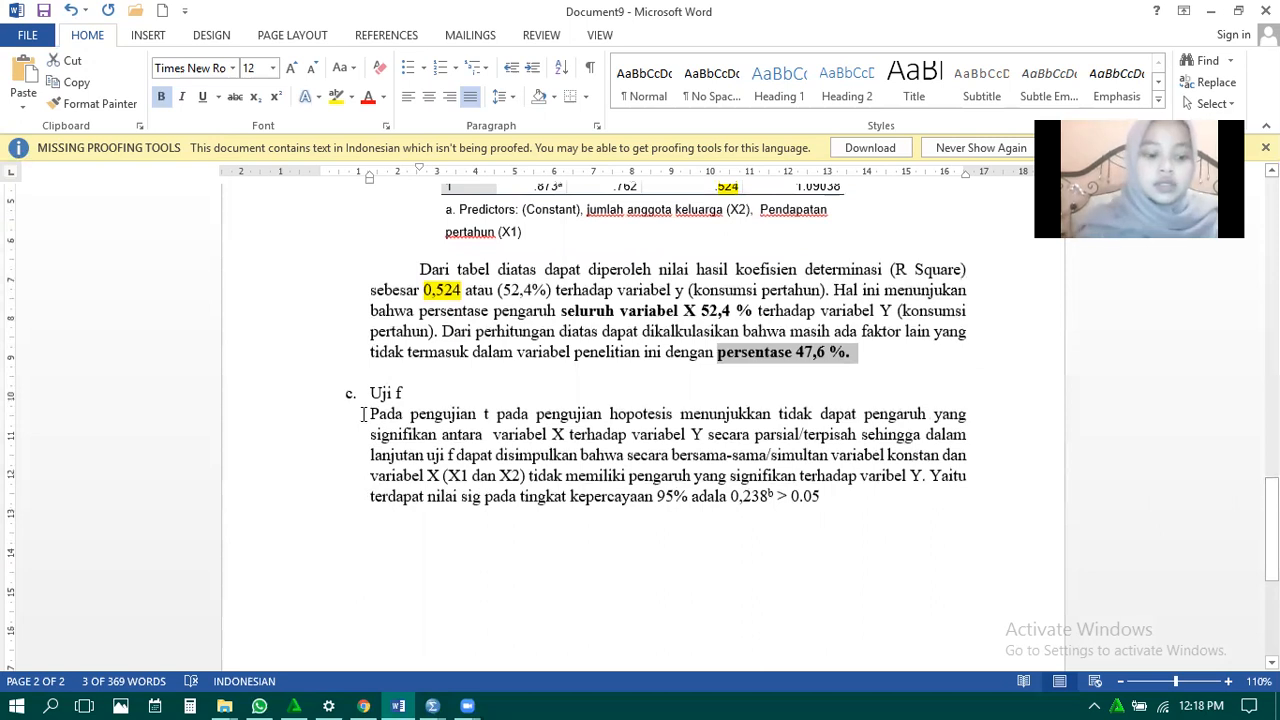
pyautogui.click(364, 414)
pyautogui.press('Tab')
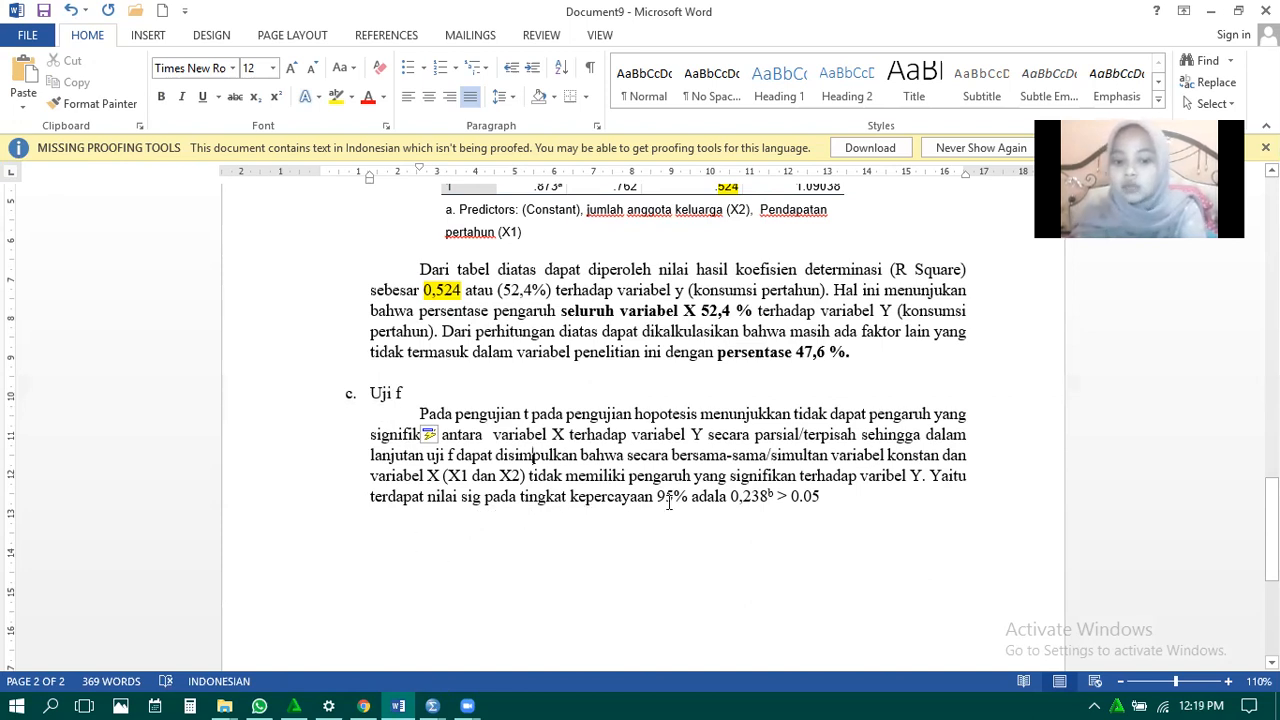
# Bold the closing phrase from "95% adala" onward in the Uji f paragraph and write its last value as 0,05.
pyautogui.moveTo(689, 500); pyautogui.dragTo(841, 474)
pyautogui.click(840, 471)
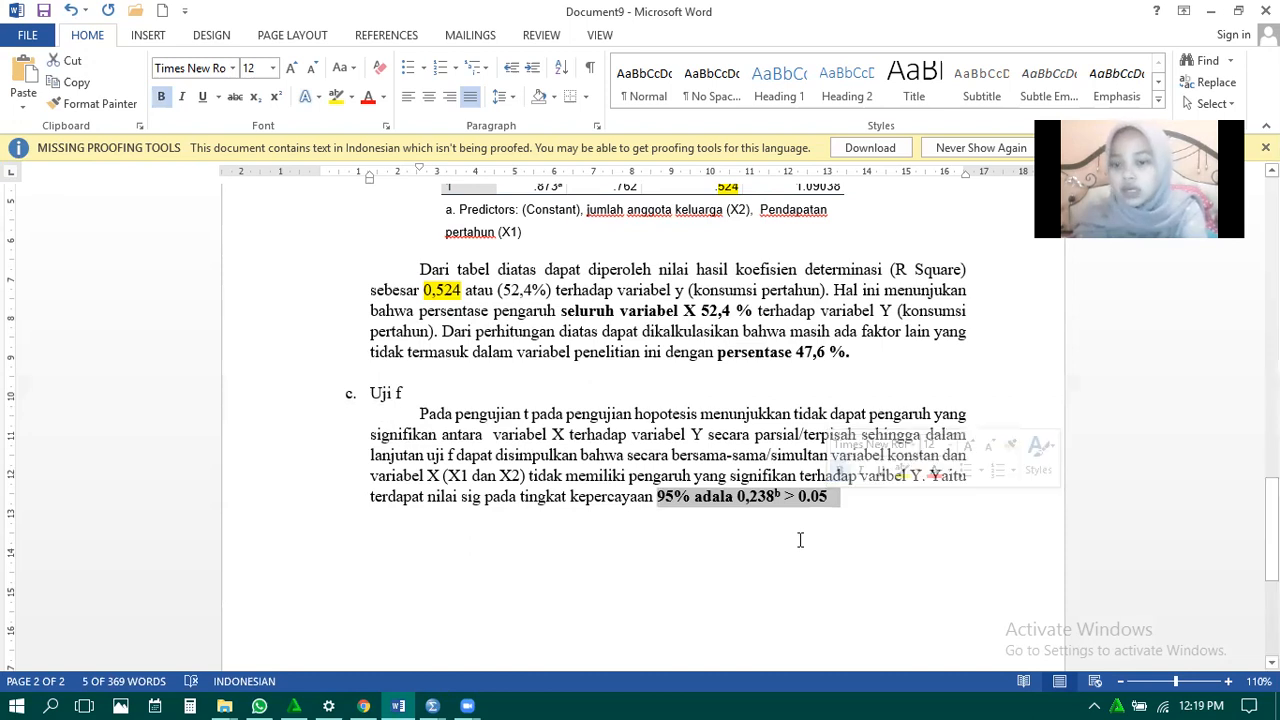
pyautogui.click(811, 496)
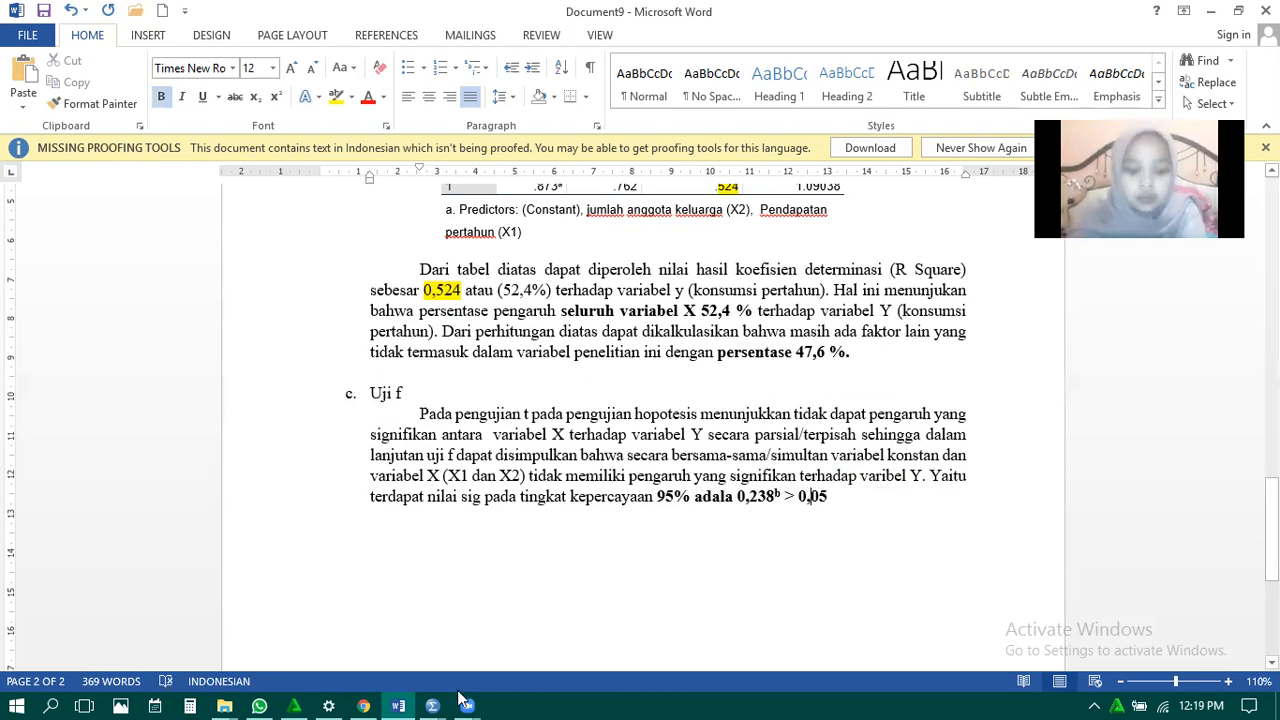
# Switch to the SPSS output and copy the ANOVA table of the first regression.
pyautogui.click(432, 706)
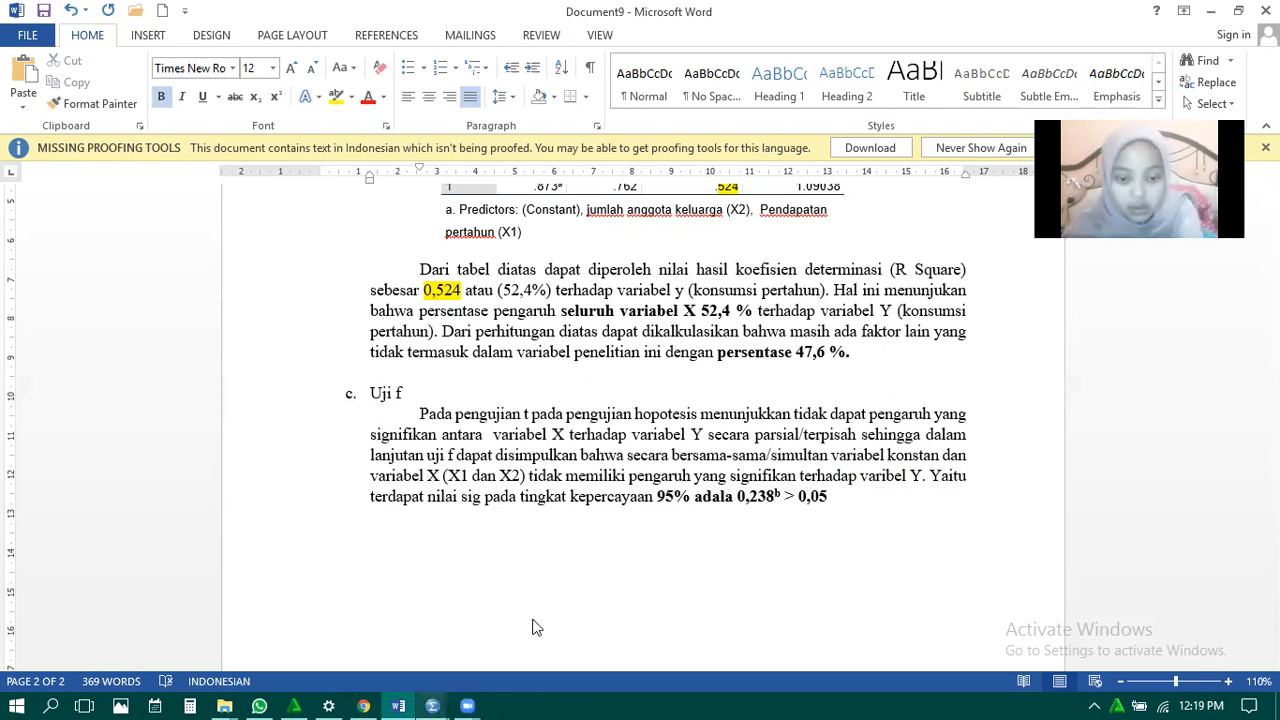
pyautogui.moveTo(533, 627)
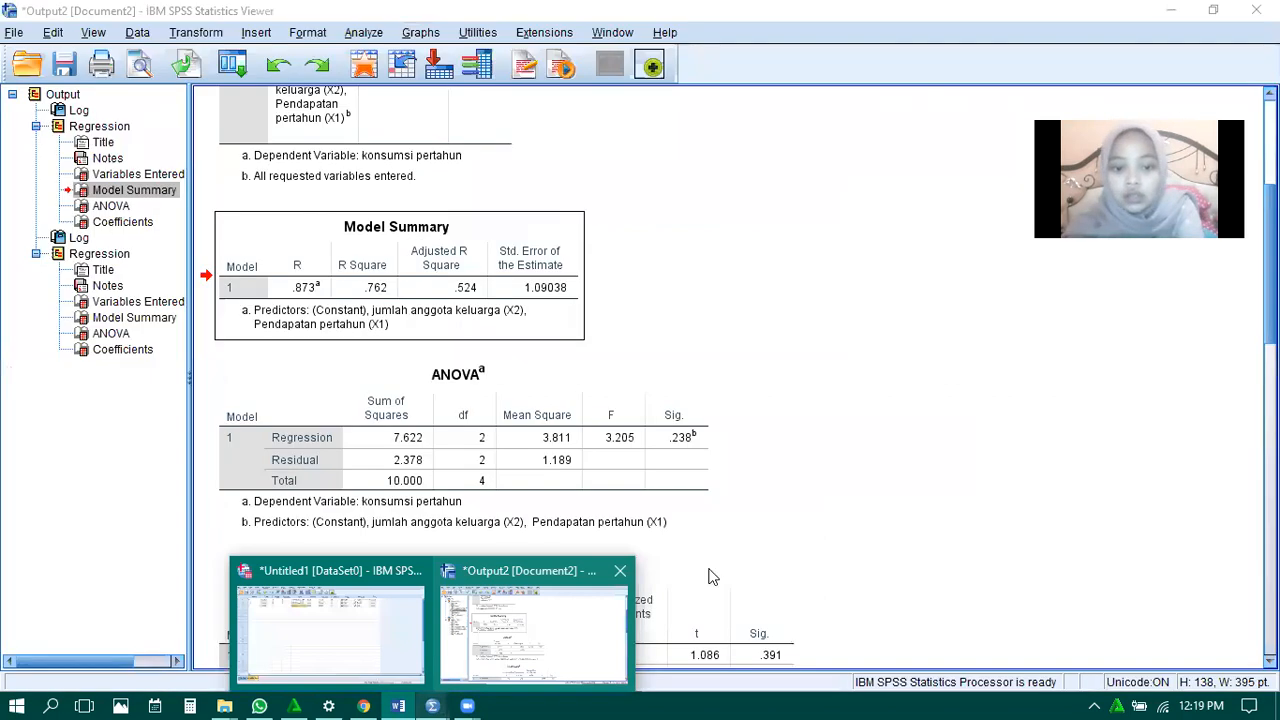
pyautogui.click(285, 386)
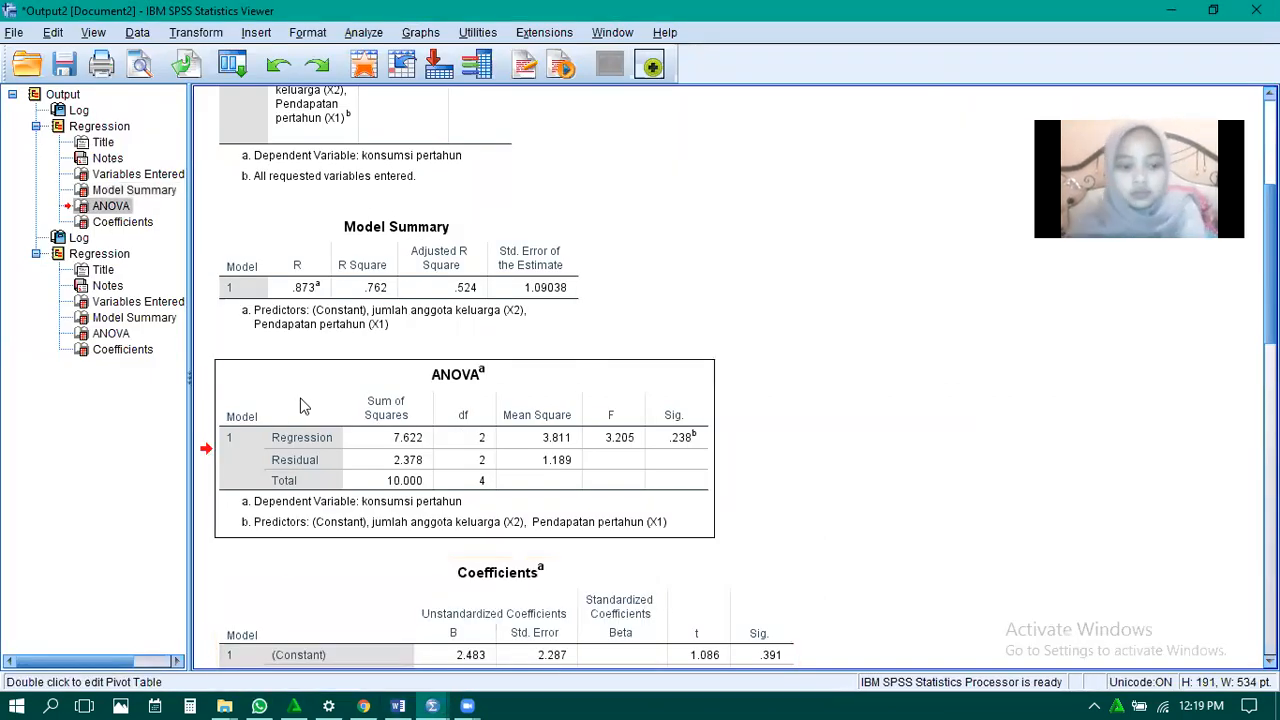
pyautogui.rightClick(288, 386)
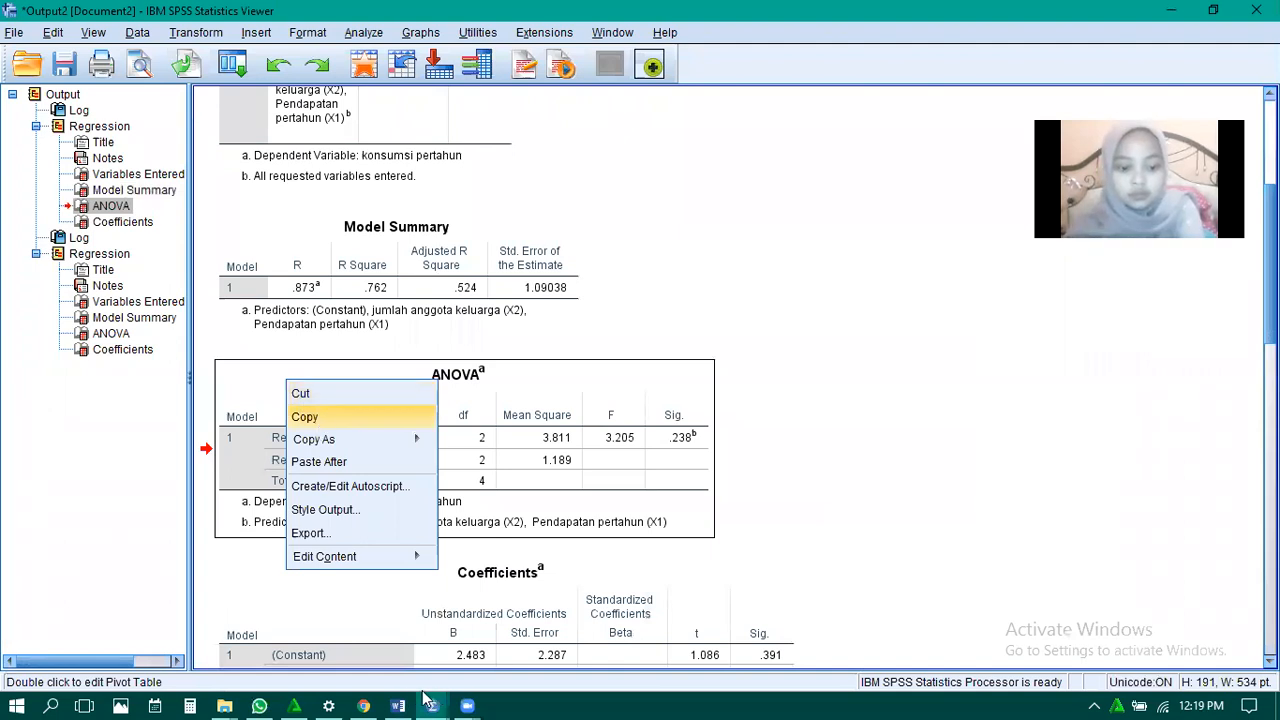
# Switch back to the Word document, paste the ANOVA table below the Uji f paragraph and move it right to the paragraph's right margin.
pyautogui.moveTo(398, 705)
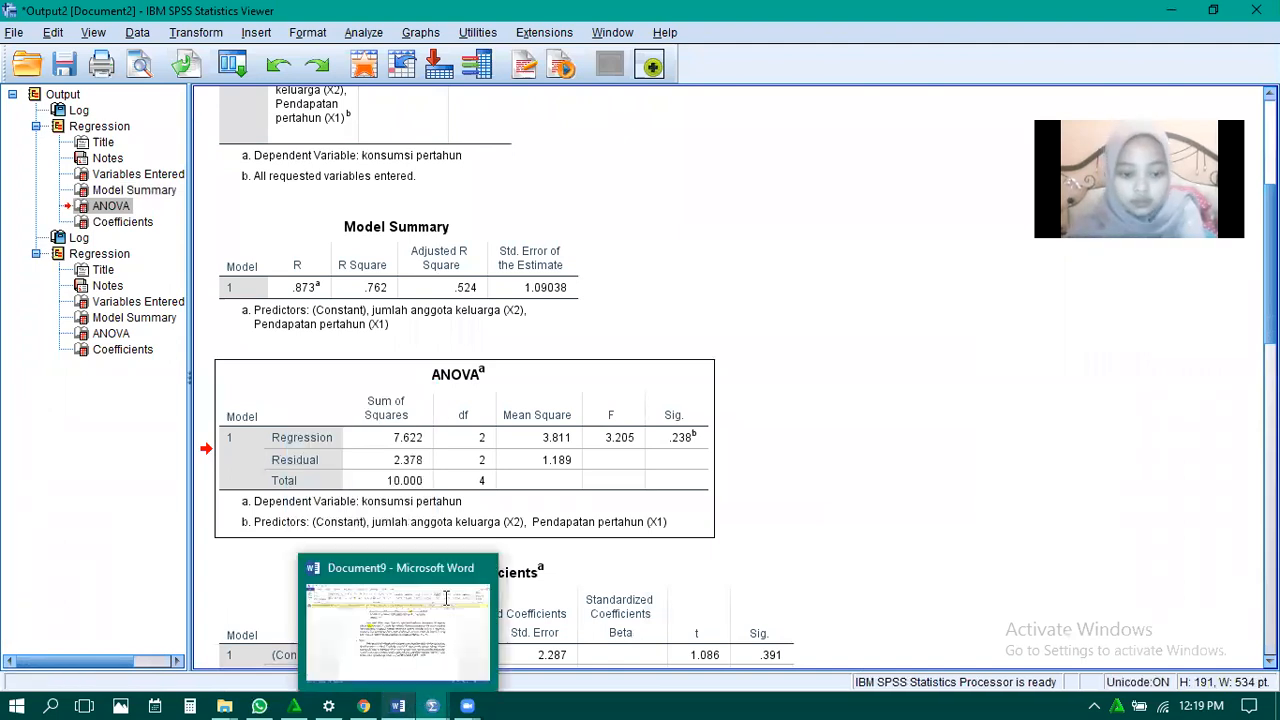
pyautogui.click(446, 598)
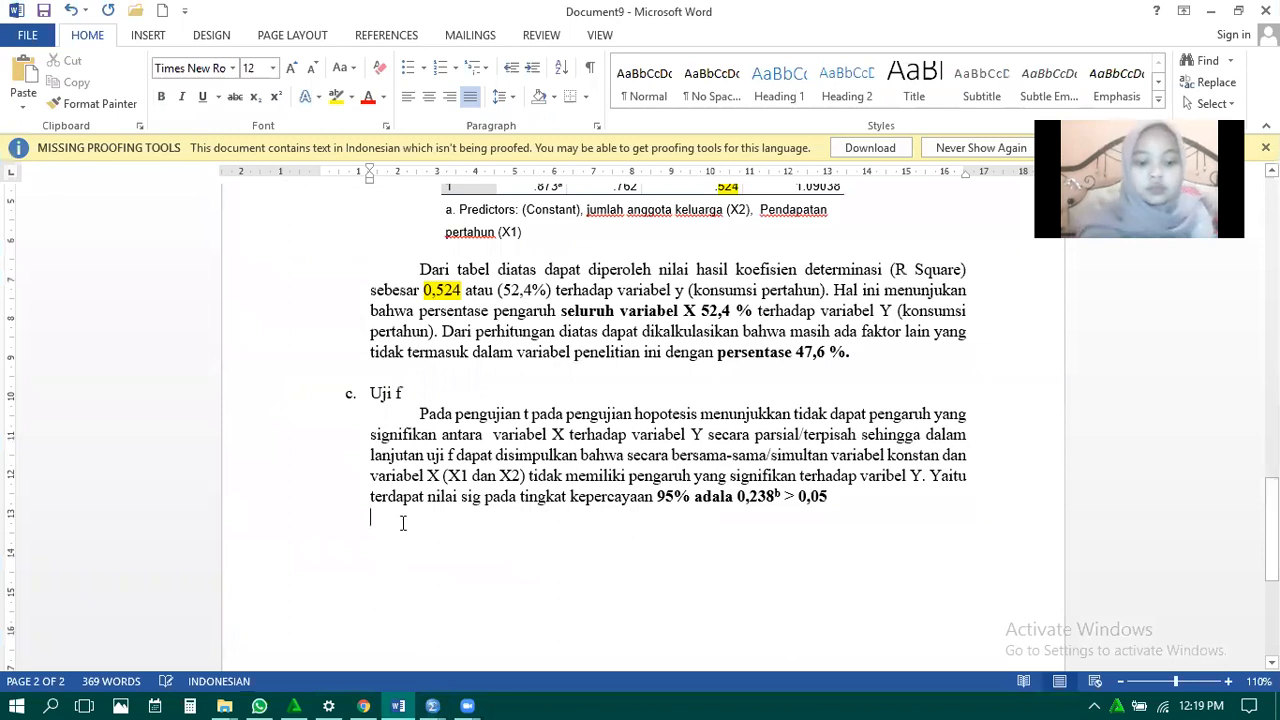
pyautogui.hotkey('ctrl', 'v')
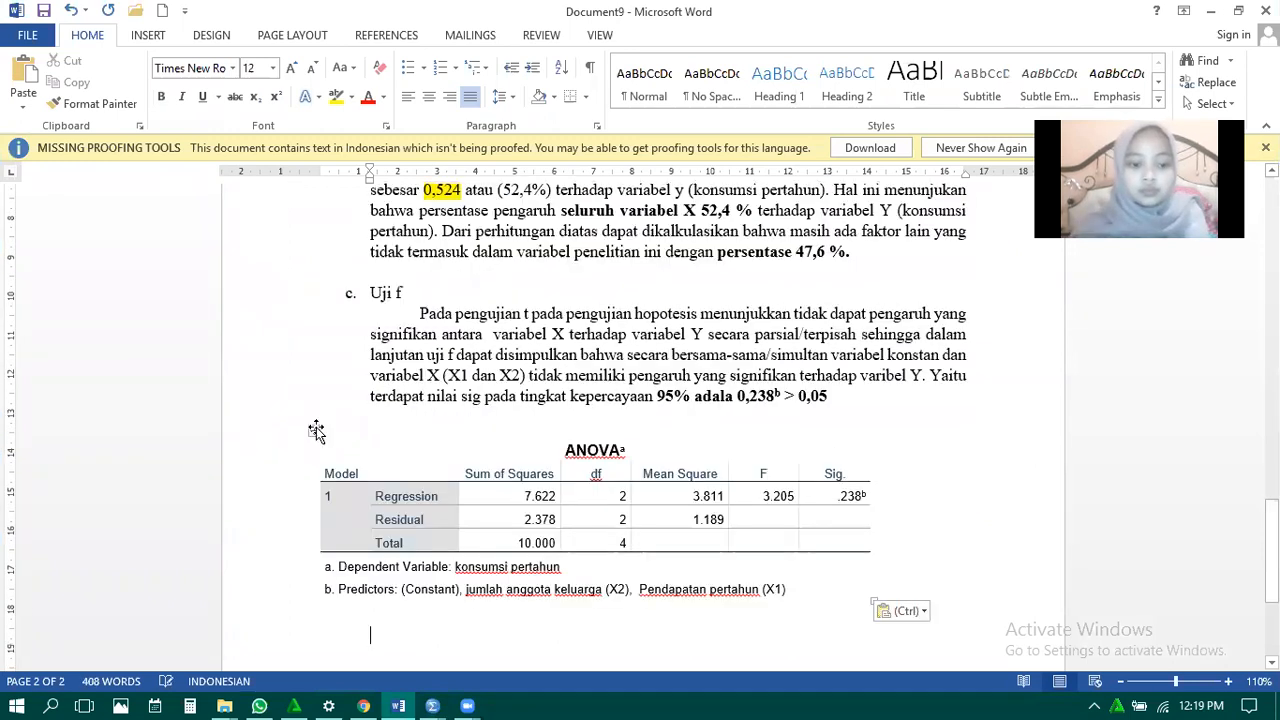
pyautogui.click(382, 432)
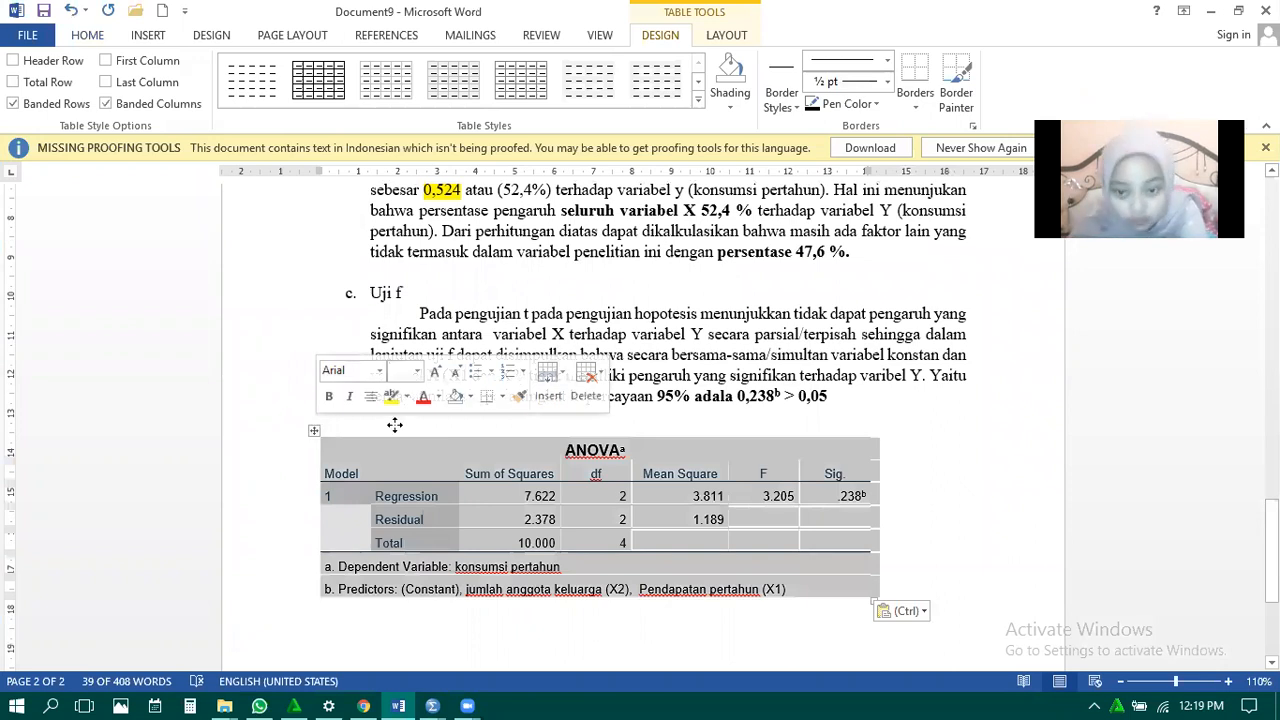
pyautogui.moveTo(395, 425); pyautogui.dragTo(397, 426)
pyautogui.moveTo(832, 519); pyautogui.dragTo(830, 517)
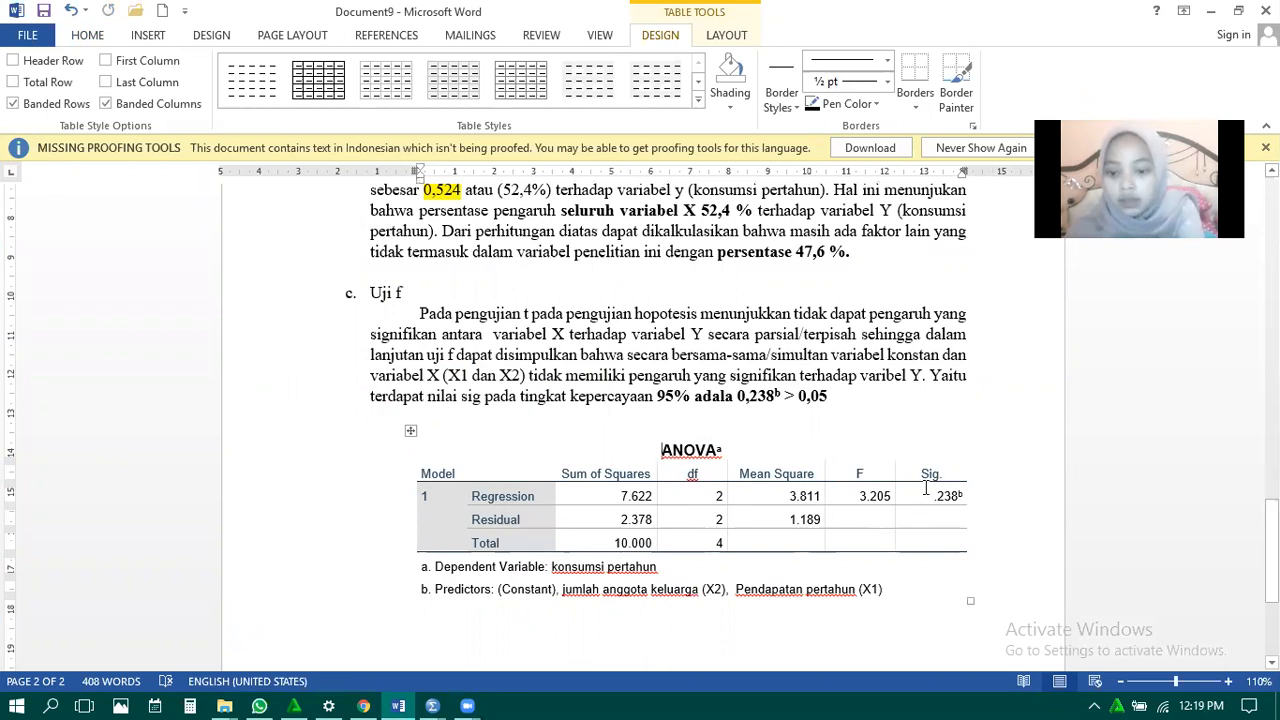
# Highlight the Sig. value in the Regression row of the ANOVA table in yellow.
pyautogui.doubleClick(963, 497)
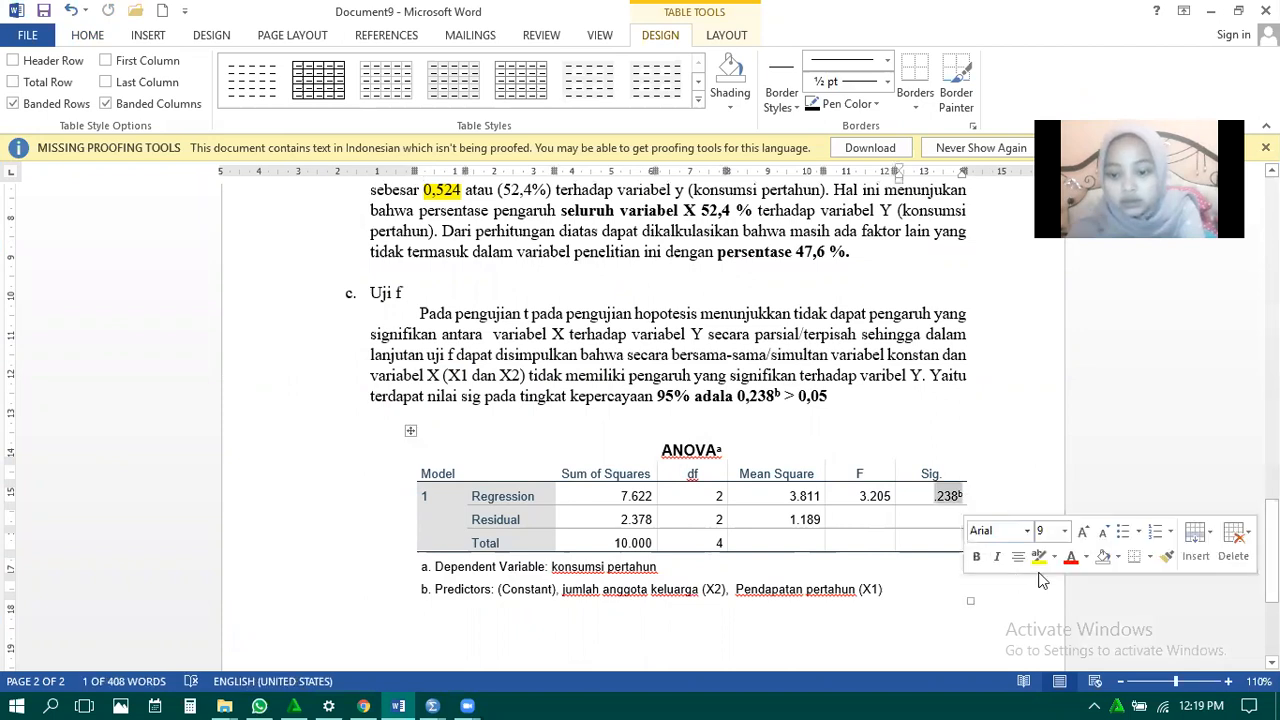
pyautogui.click(1038, 560)
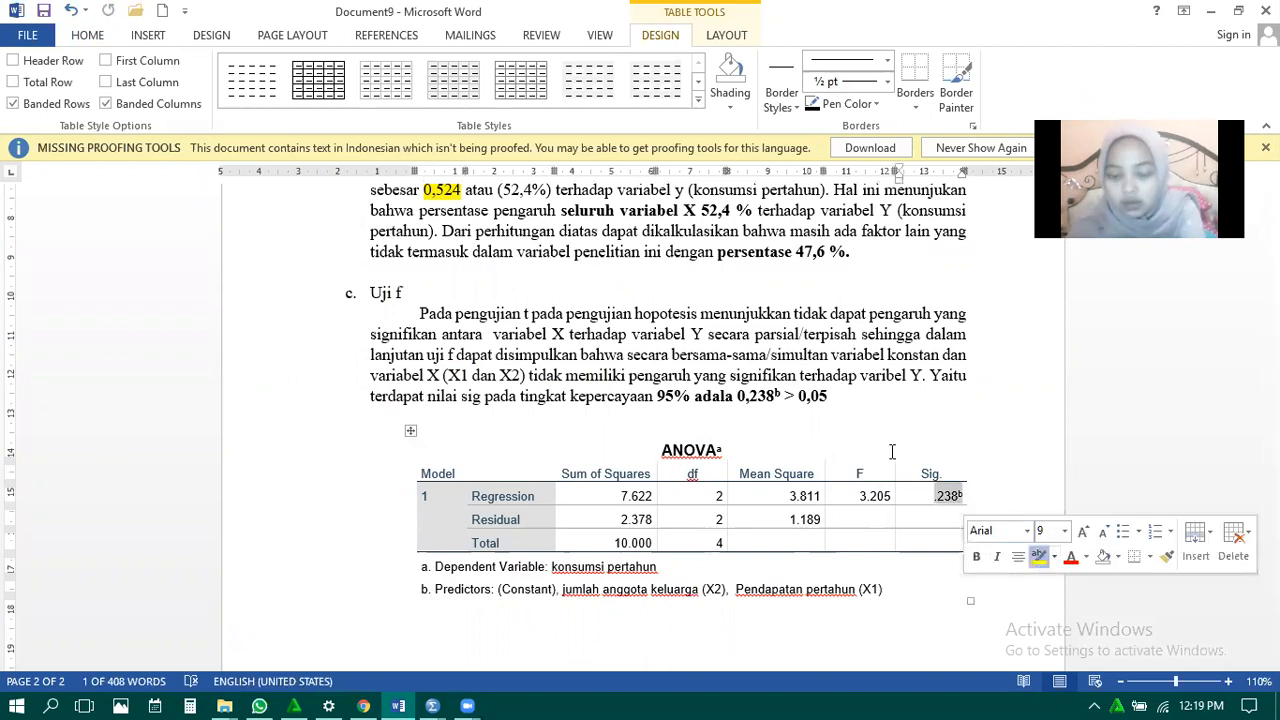
pyautogui.click(753, 416)
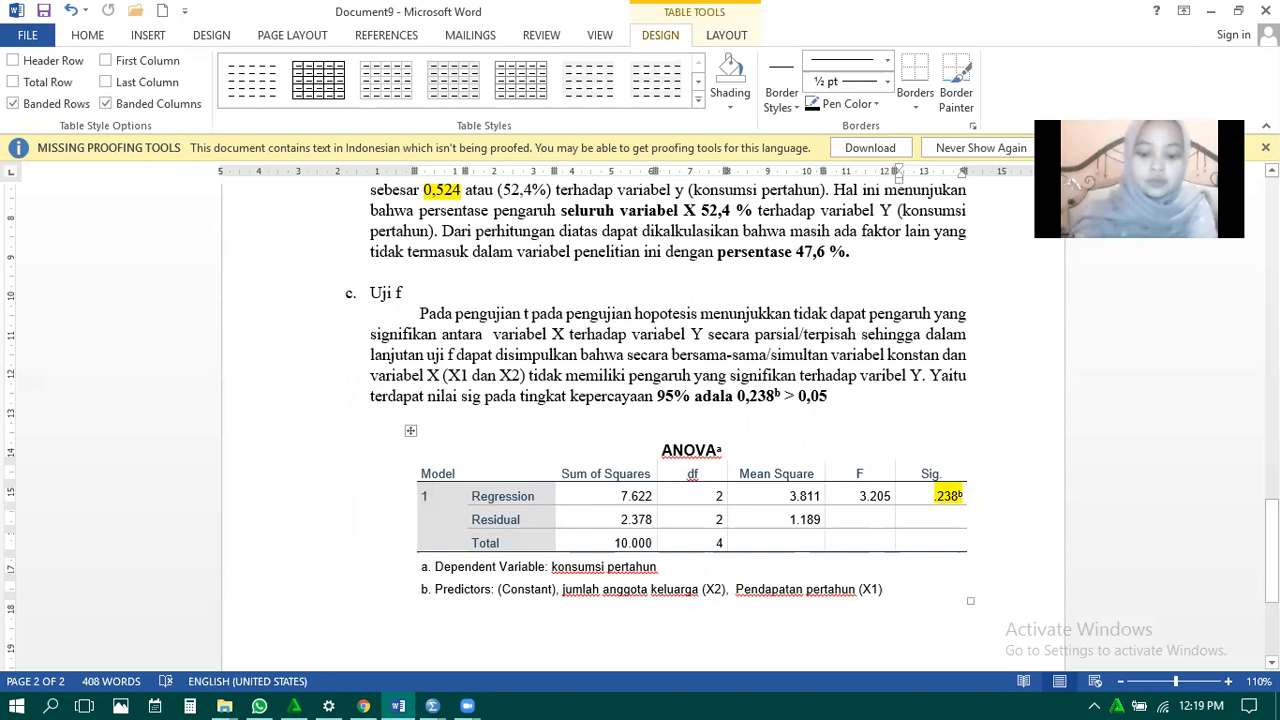
# In the Uji f paragraph, correct "hopotesis" to "hipotesis" and bold "secara parsial/terpisah" and "secara bersama-sama/simultan".
pyautogui.click(643, 314)
pyautogui.write('i')
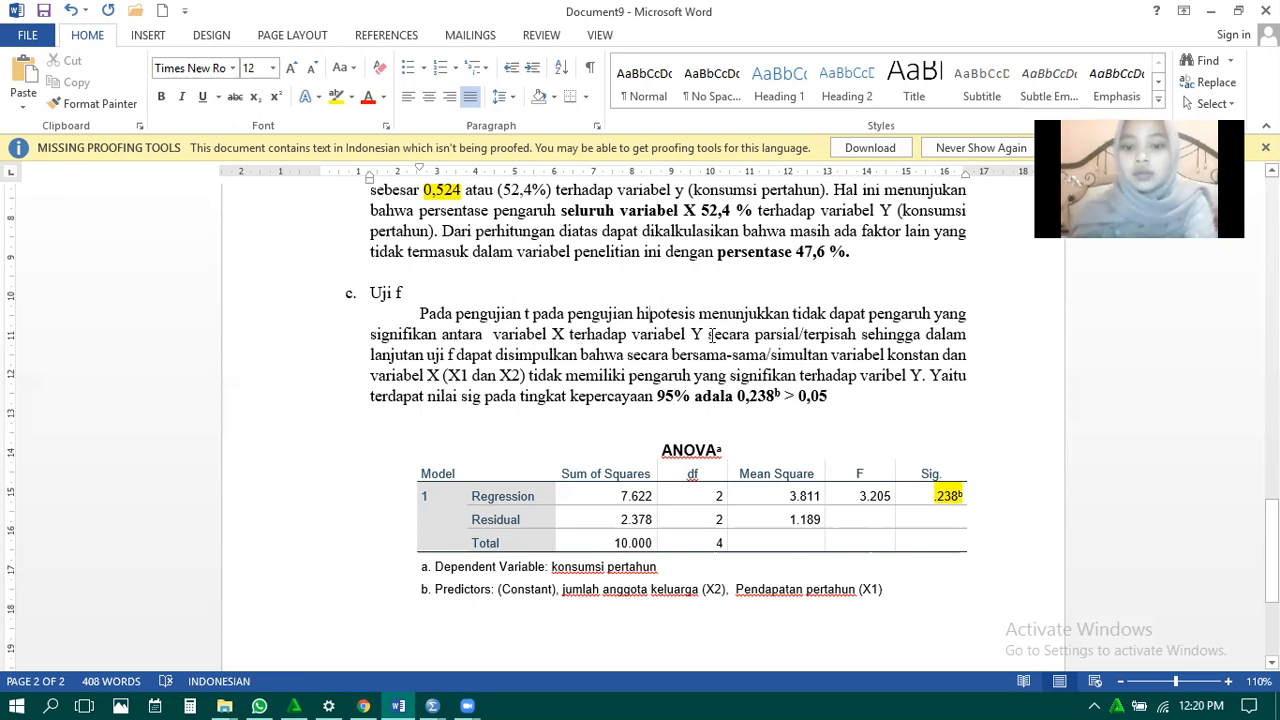
pyautogui.moveTo(709, 335); pyautogui.dragTo(731, 335)
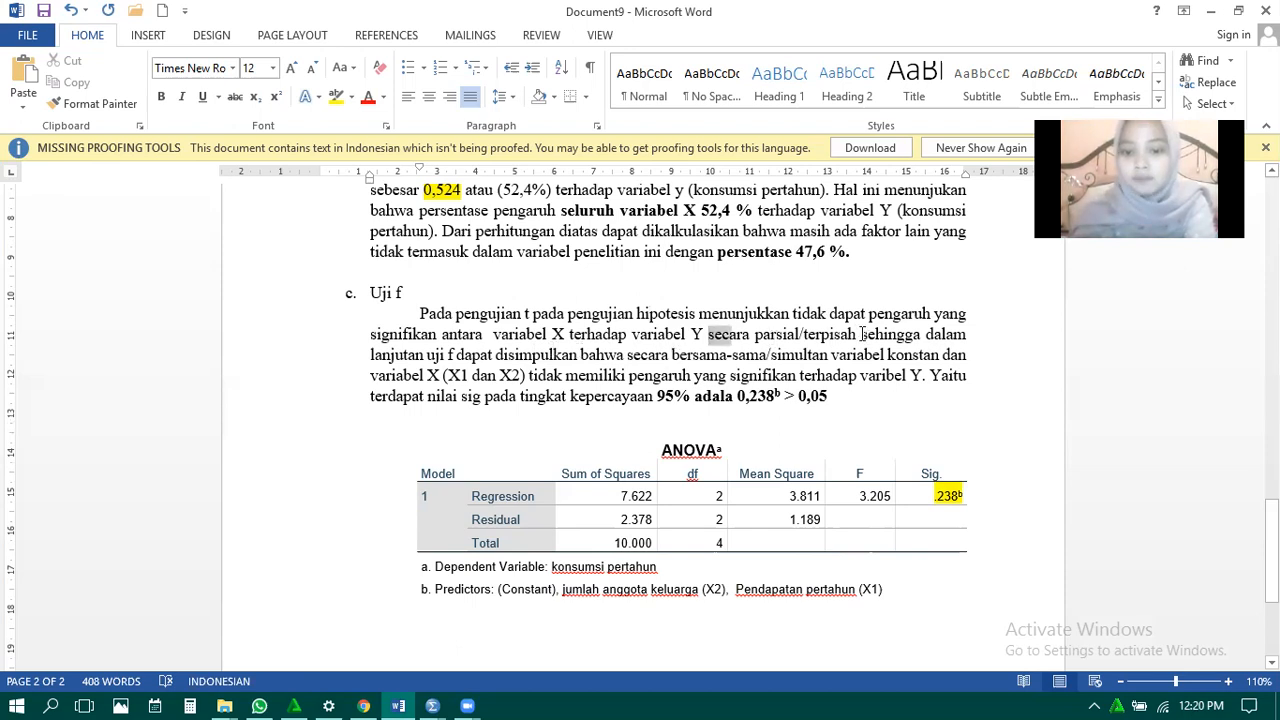
pyautogui.moveTo(862, 334); pyautogui.dragTo(862, 334)
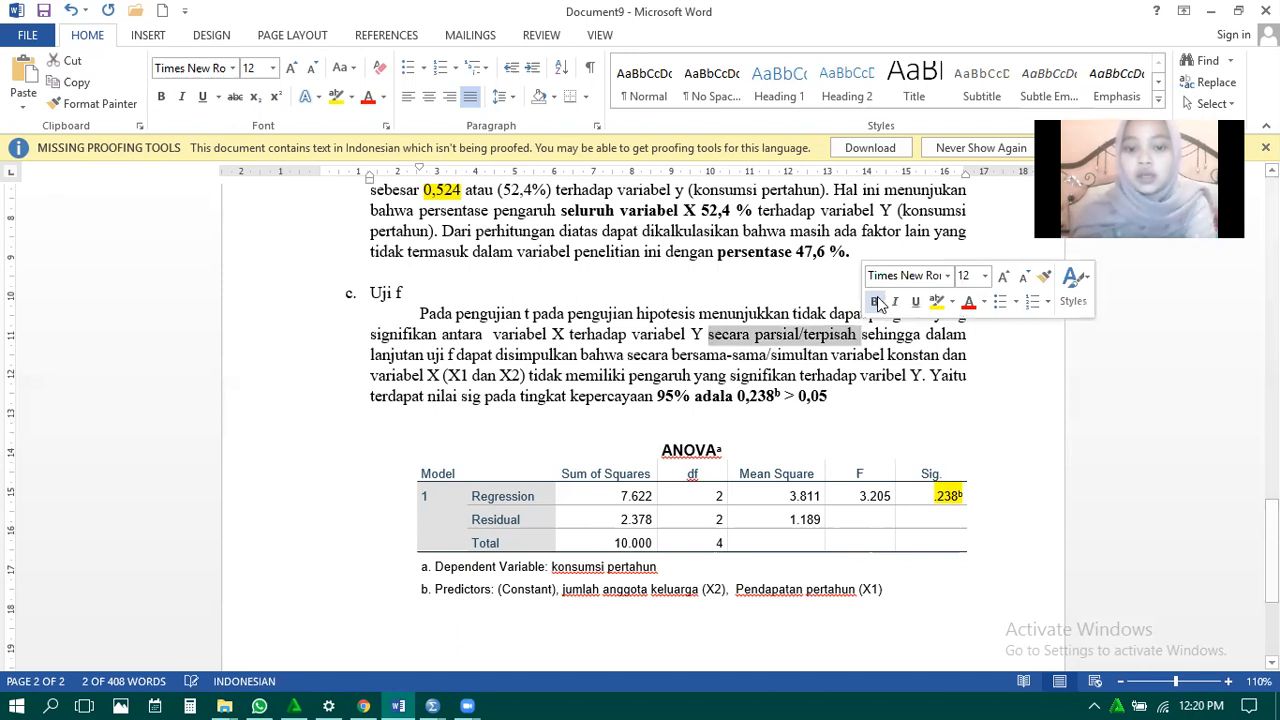
pyautogui.click(876, 302)
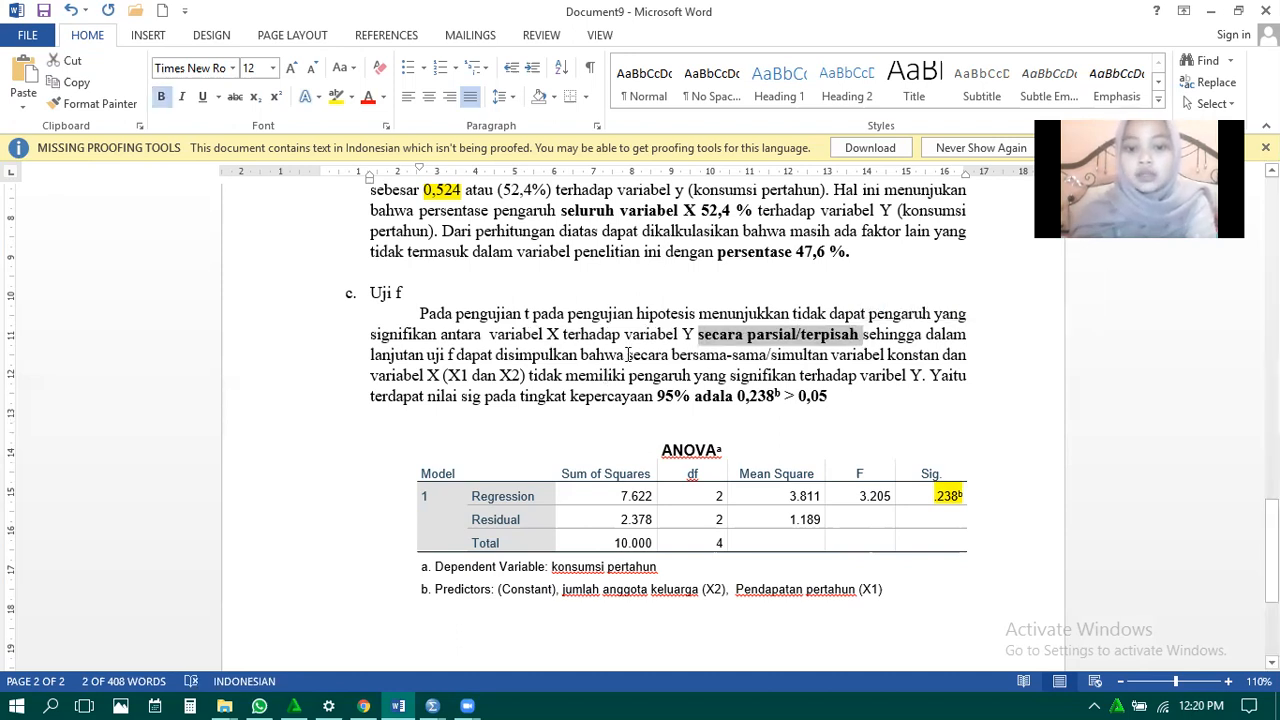
pyautogui.moveTo(628, 354); pyautogui.dragTo(831, 362)
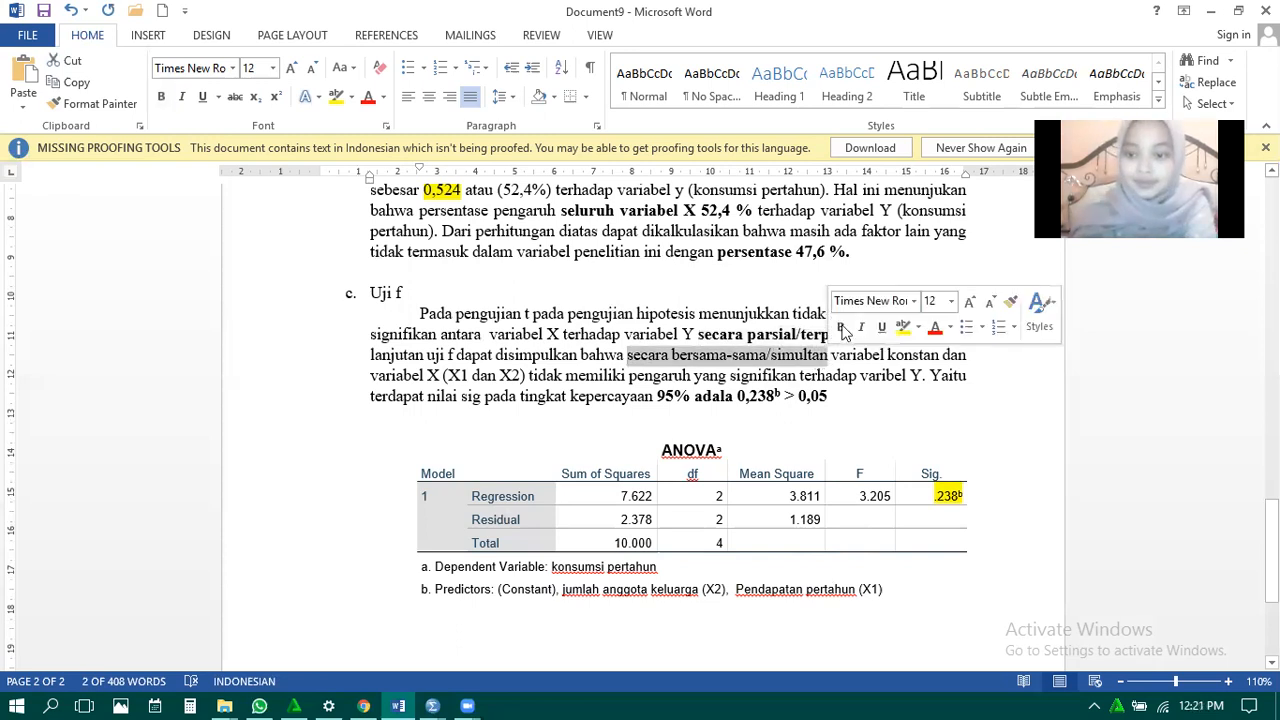
pyautogui.click(843, 328)
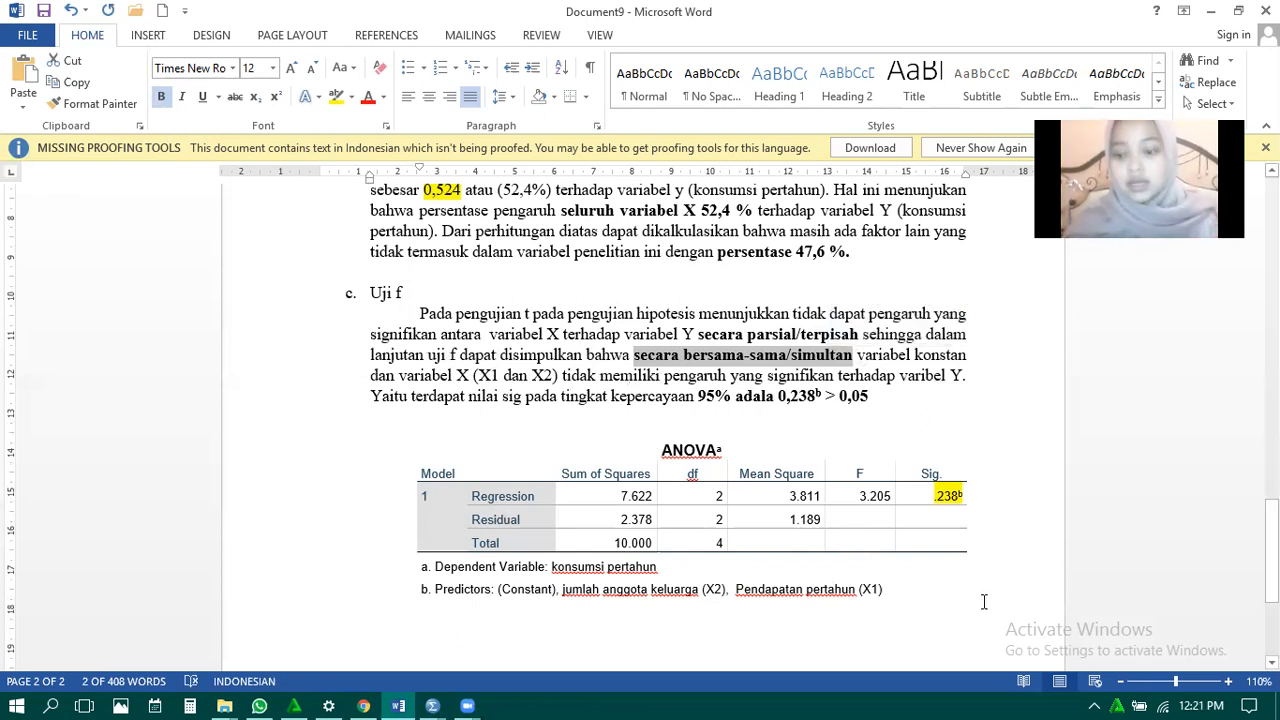
pyautogui.moveTo(1271, 620); pyautogui.dragTo(1271, 305)
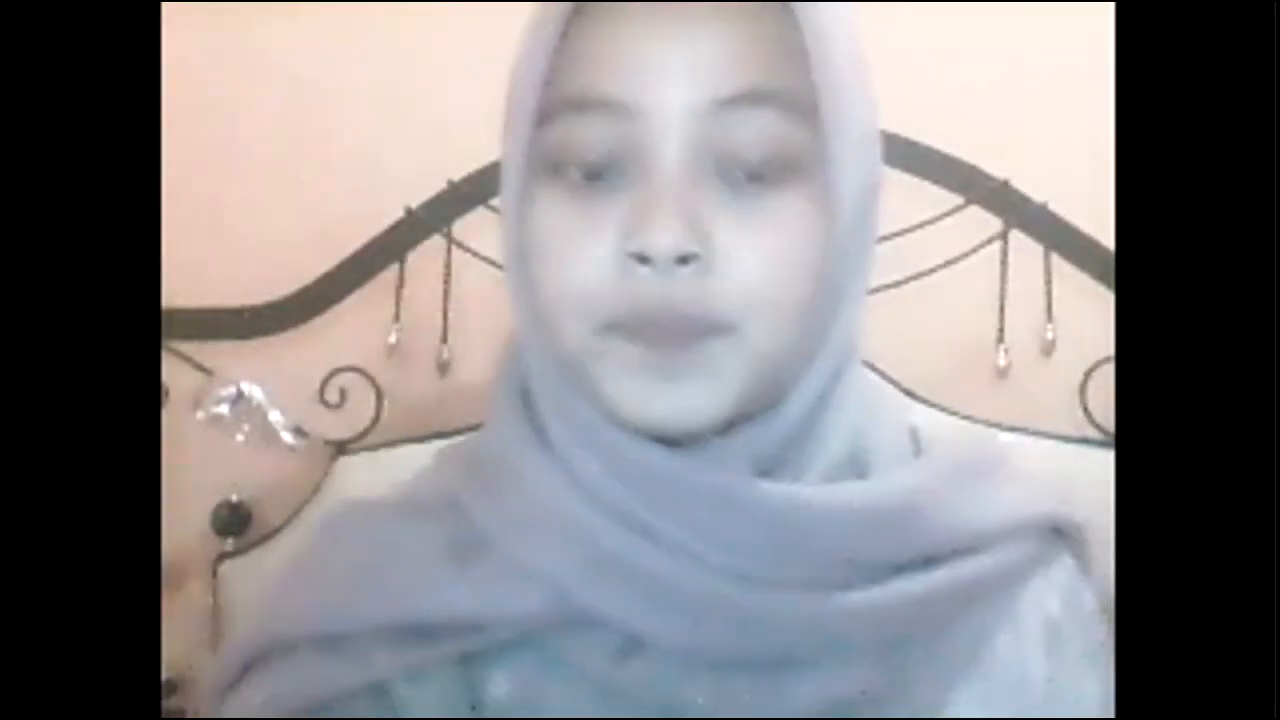